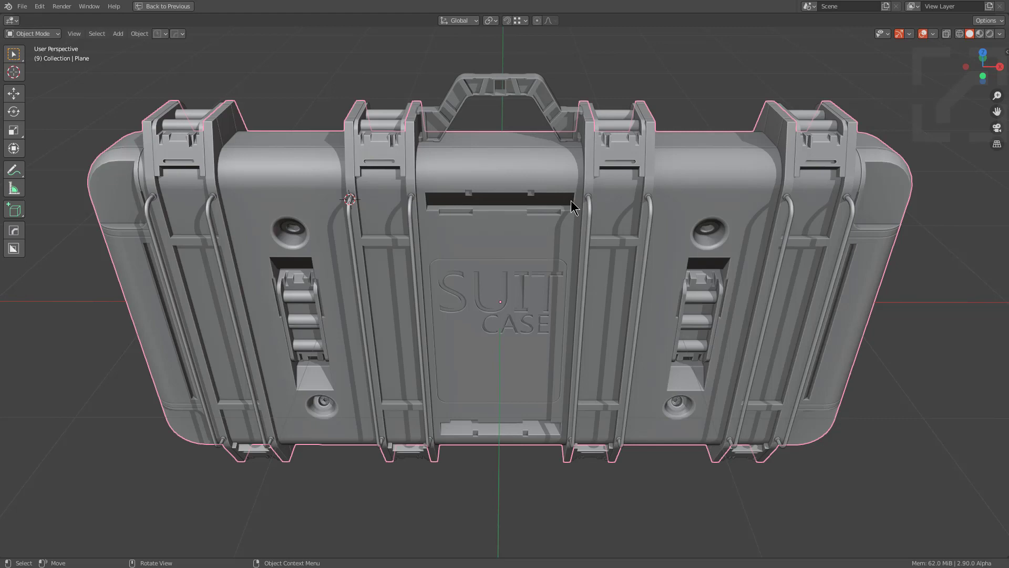
# Check Parent Boolshapes under Bool Options in the HOps Helper, then close the helper
pyautogui.hotkey('ctrl', '`')
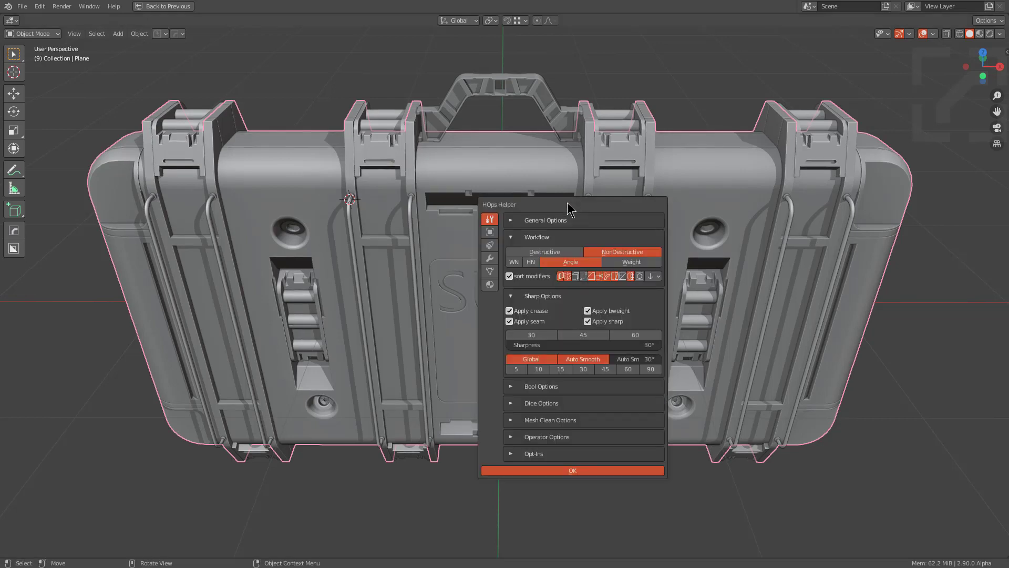
pyautogui.click(511, 391)
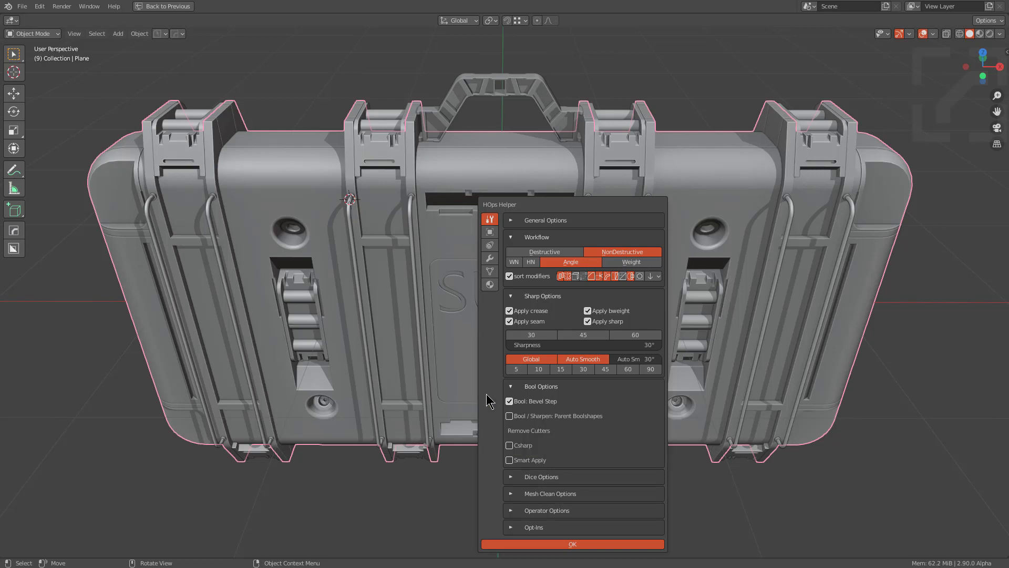
pyautogui.click(401, 225)
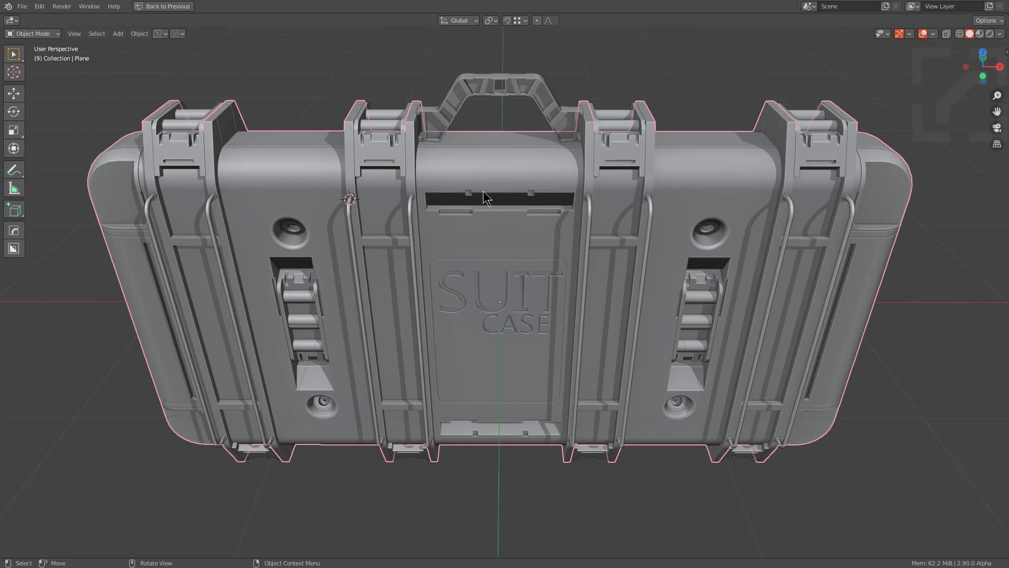
pyautogui.click(487, 238)
pyautogui.press('g')
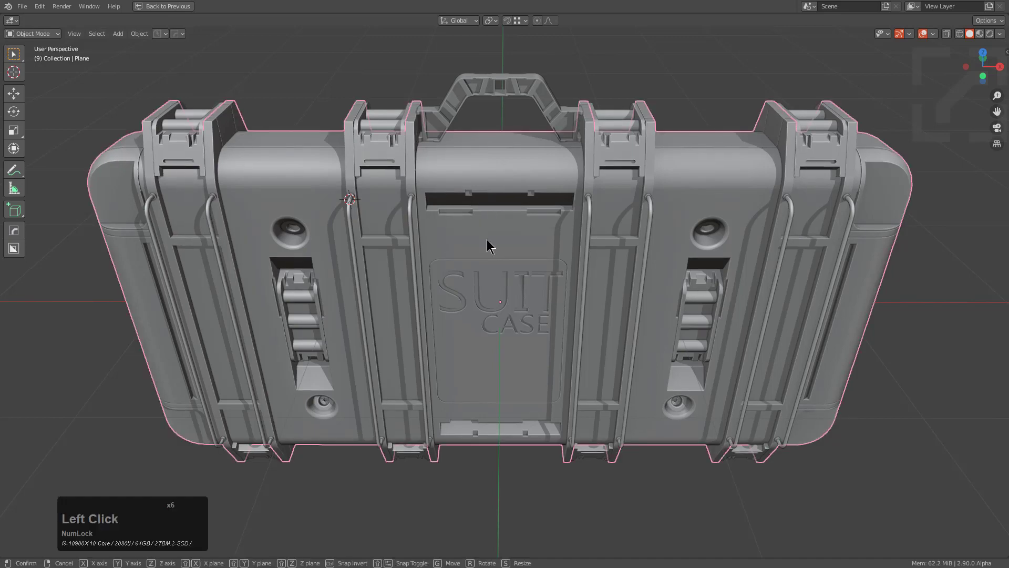
pyautogui.press('x')
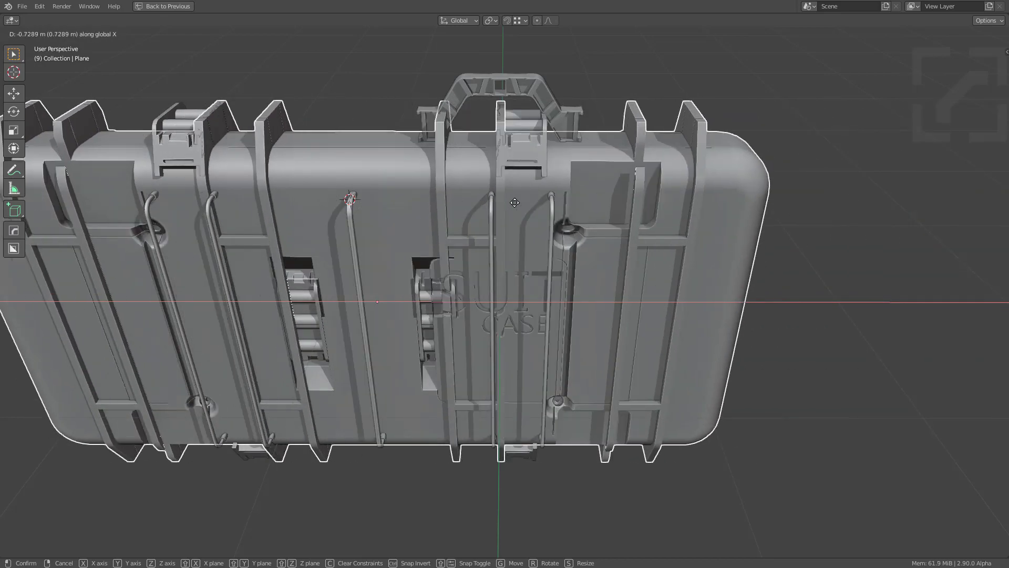
# Parent the handle, straps and clasps to the case body with Object (Keep Transform)
pyautogui.rightClick(510, 193)
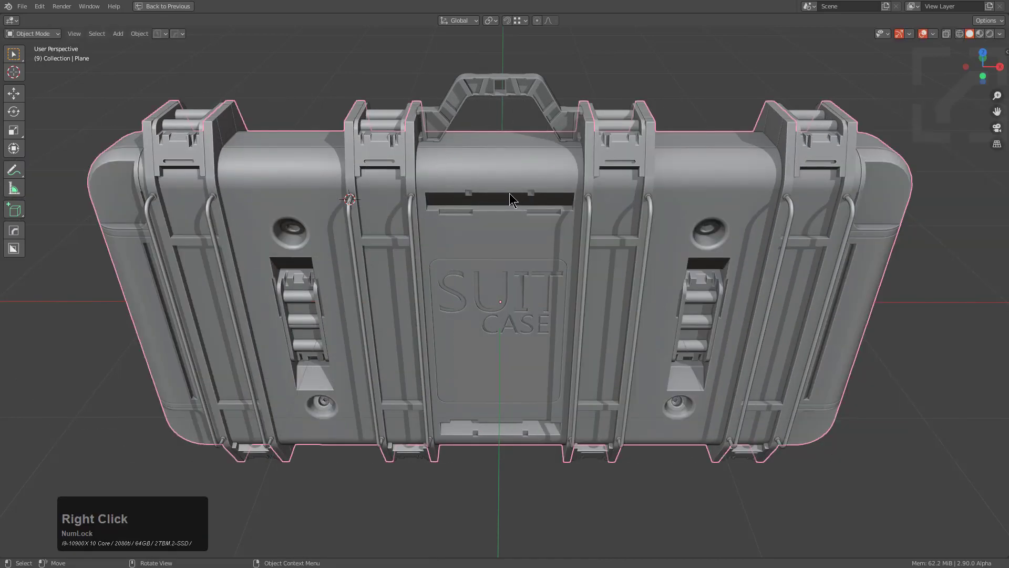
pyautogui.scroll(-1, 596, 166)
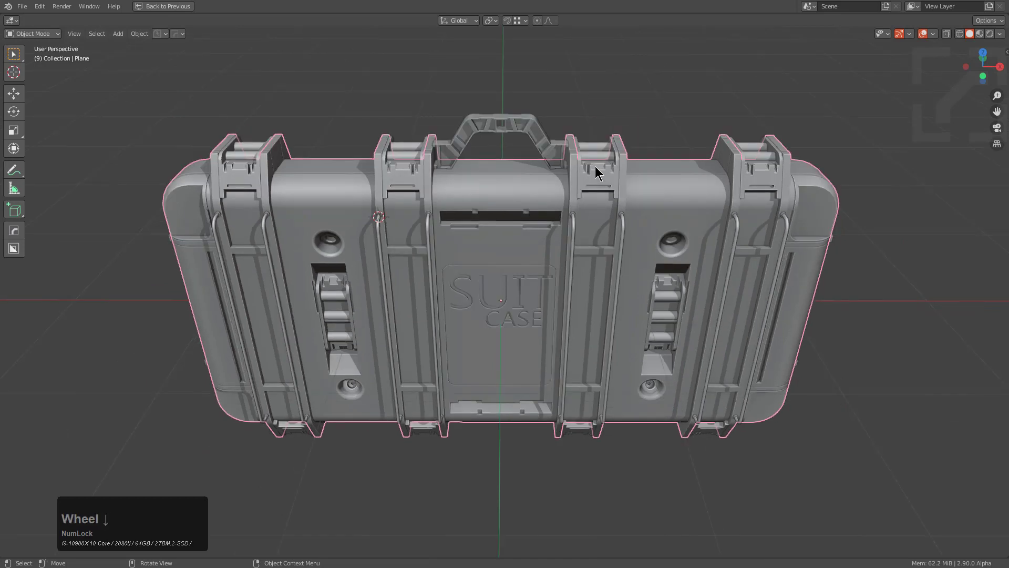
pyautogui.click(601, 147)
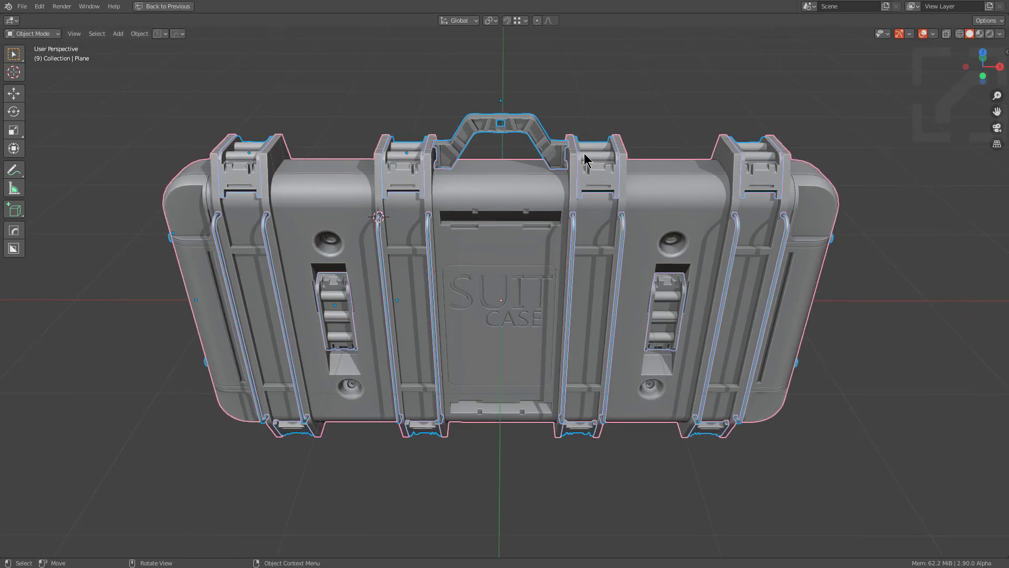
pyautogui.click(513, 193)
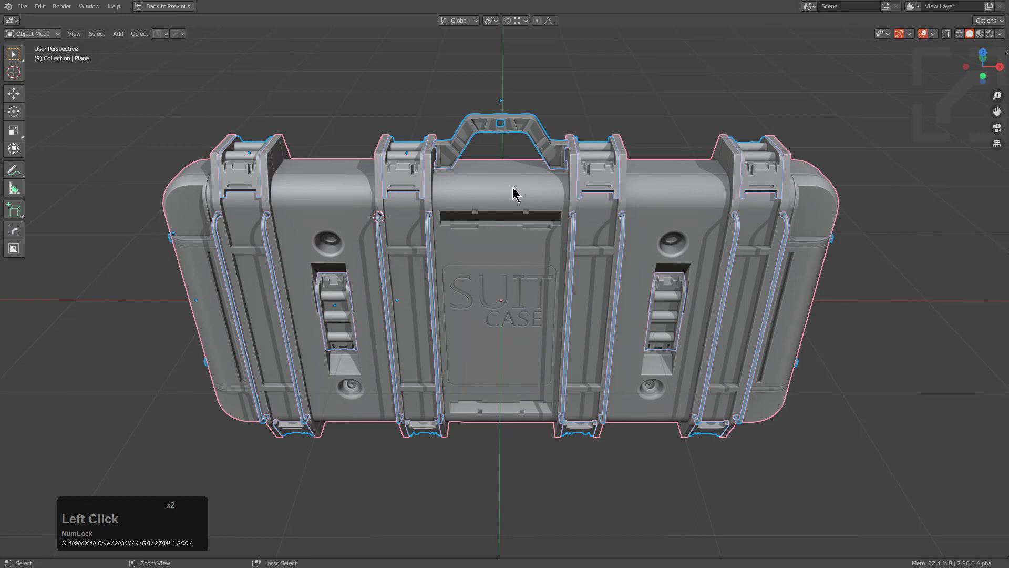
pyautogui.hotkey('ctrl', 'p')
pyautogui.click(488, 198)
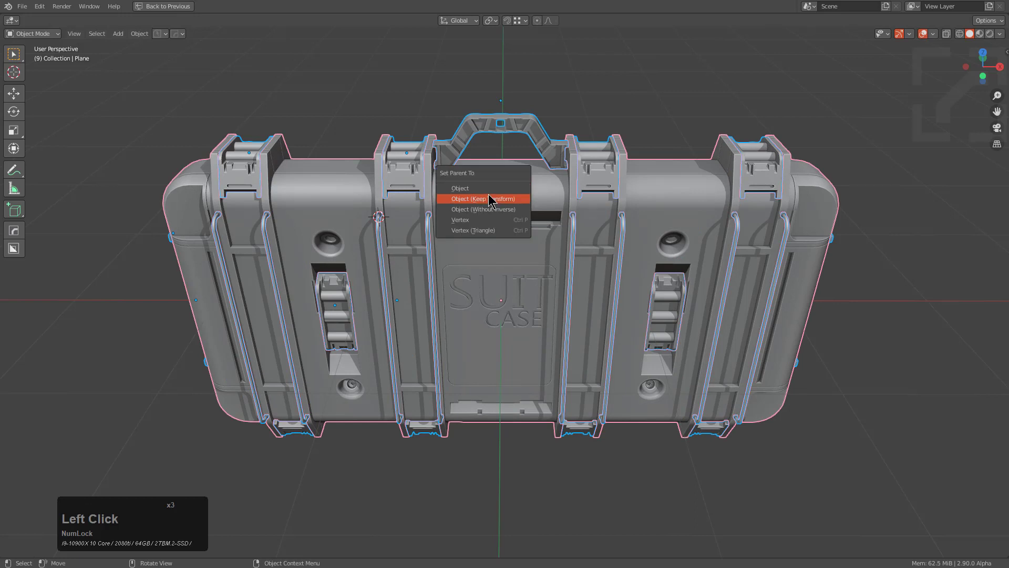
# Test the parenting by moving the case body along X, then cancel the move
pyautogui.click(489, 199)
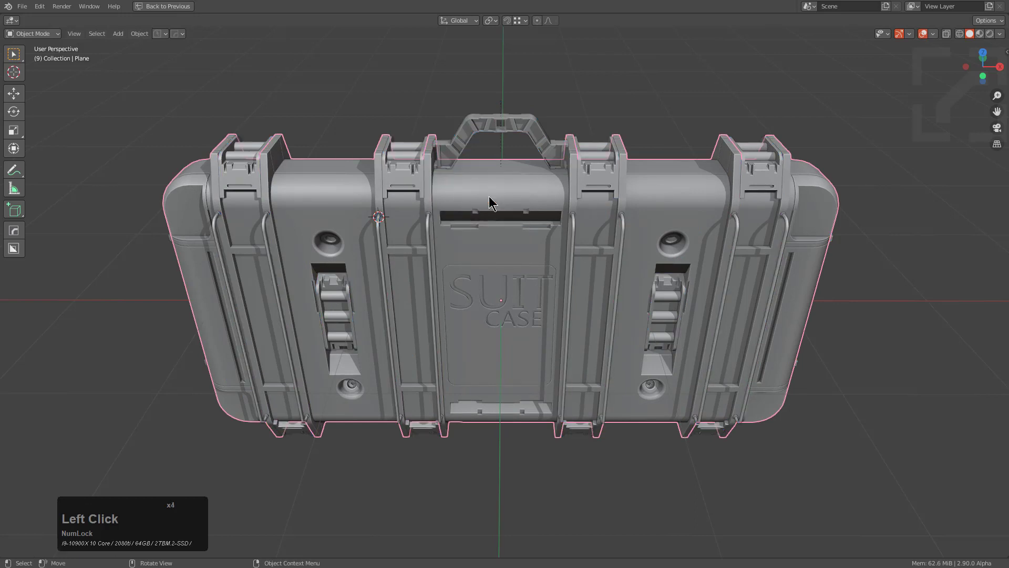
pyautogui.press('g')
pyautogui.press('x')
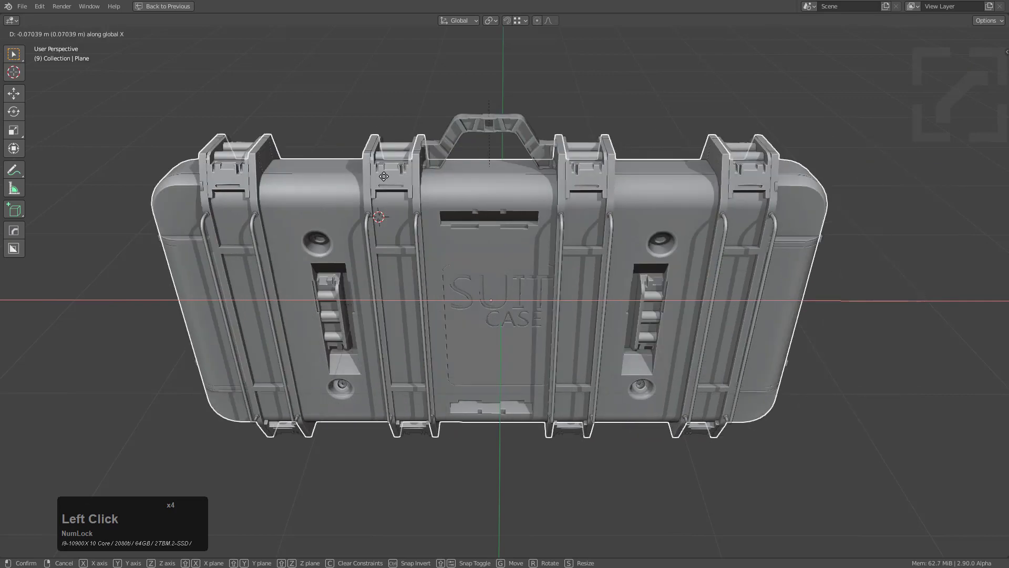
pyautogui.rightClick(436, 173)
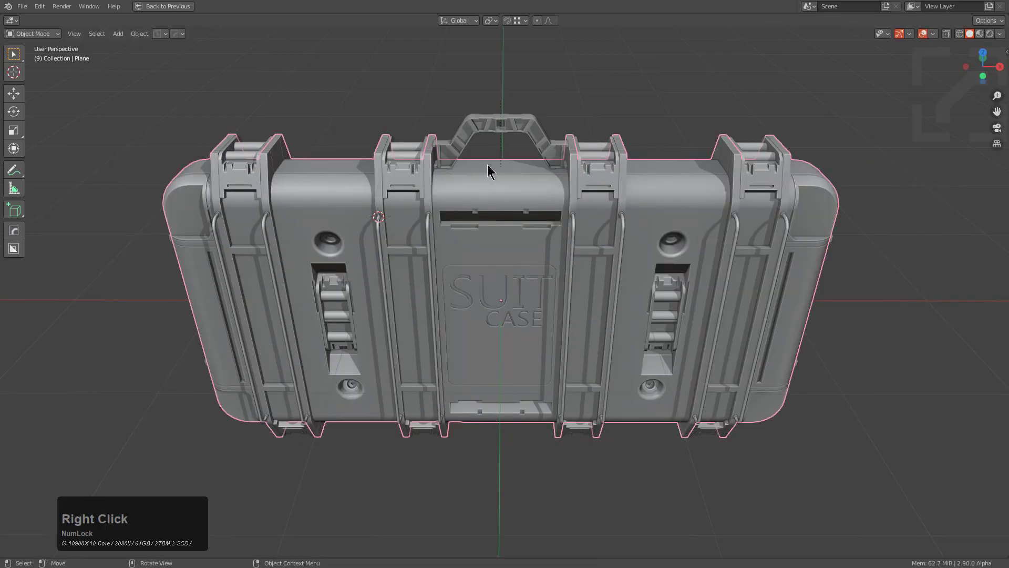
# Run Hard Ops Late Parent to attach the 68 cutters, then test-move the case along X and cancel
pyautogui.press('q')
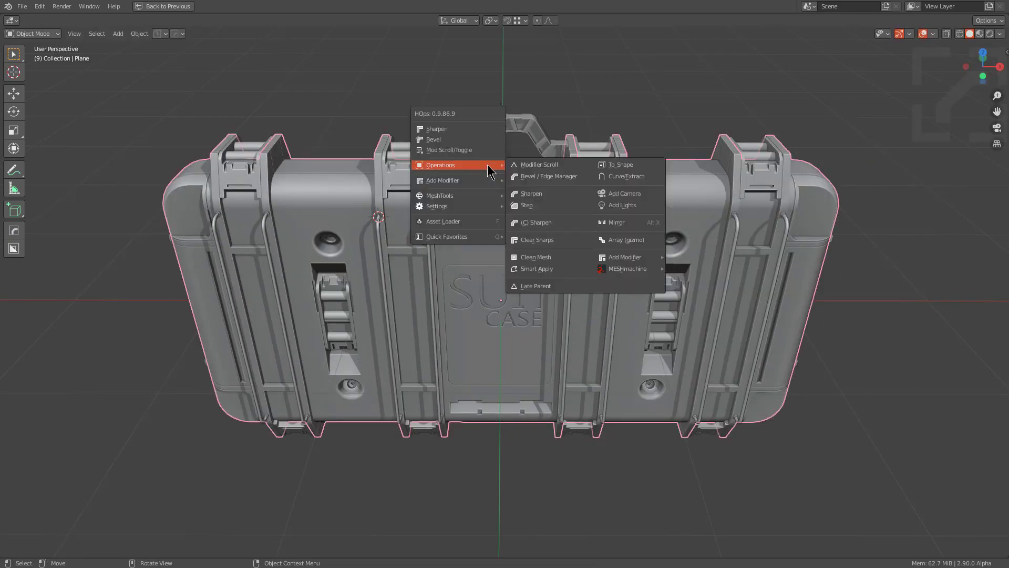
pyautogui.click(547, 284)
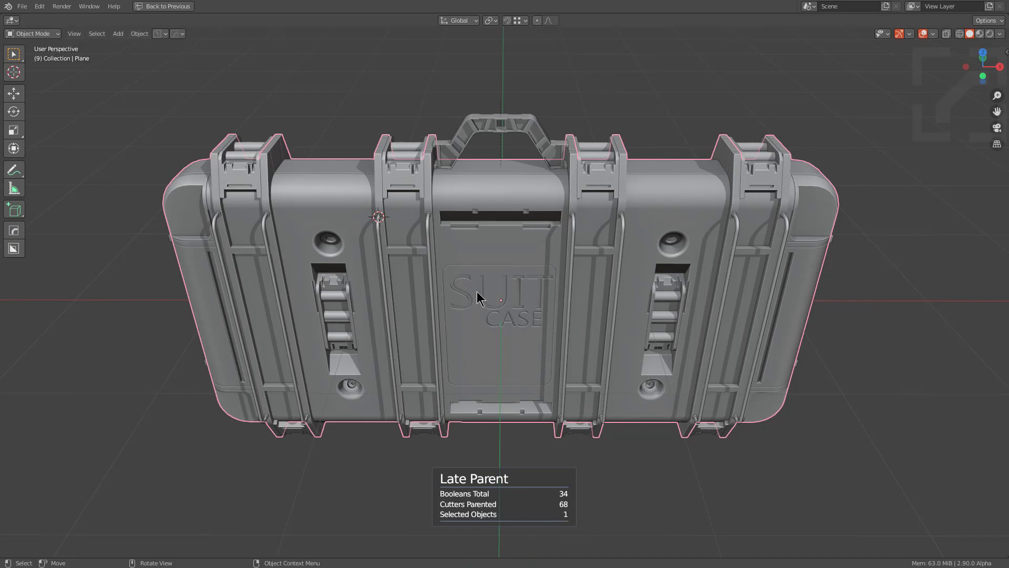
pyautogui.press('g')
pyautogui.press('x')
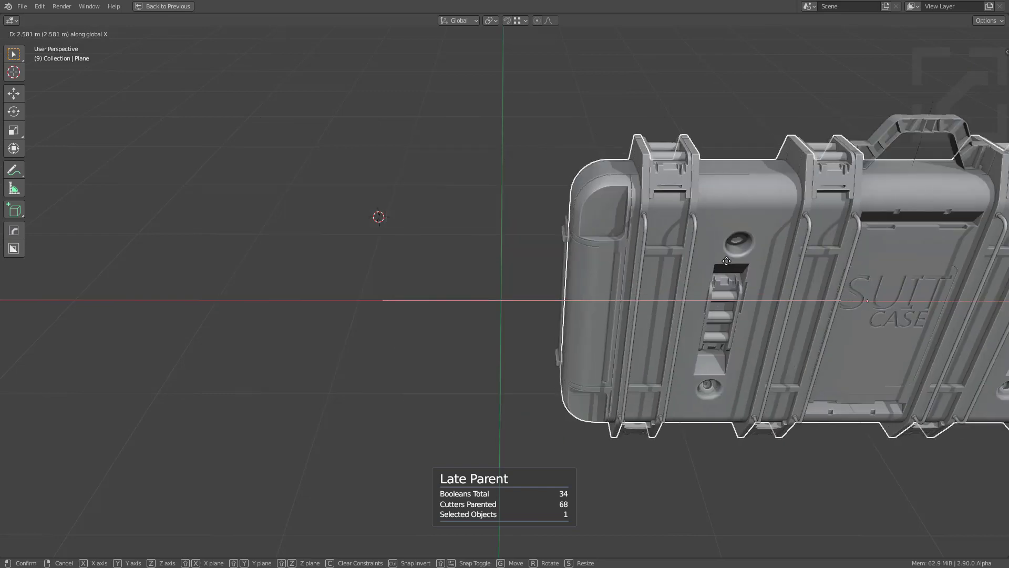
pyautogui.rightClick(550, 226)
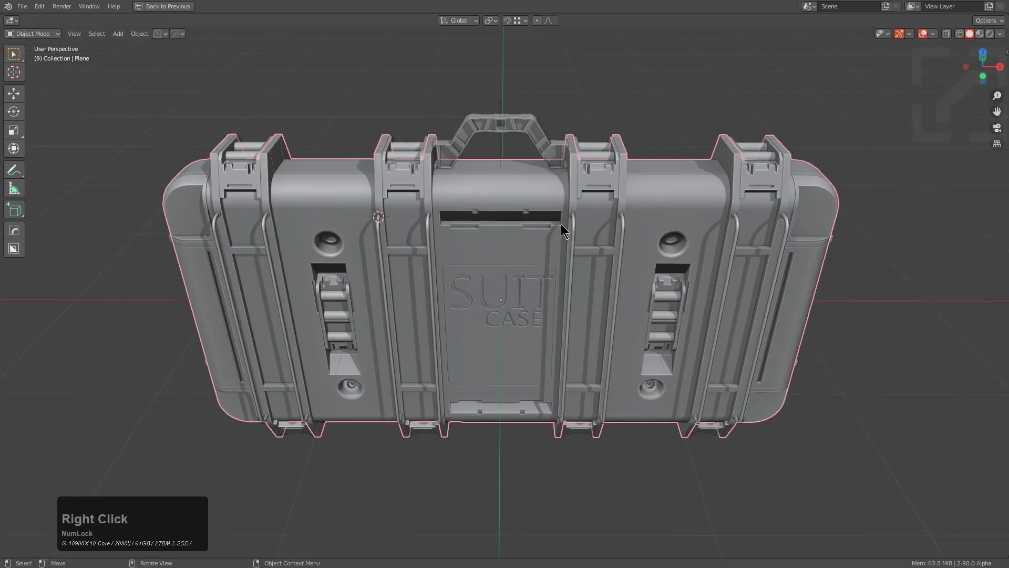
# Box-select every suitcase part and group them into a new collection named 'Suitcase'
pyautogui.scroll(-3, 561, 224)
pyautogui.press('b')
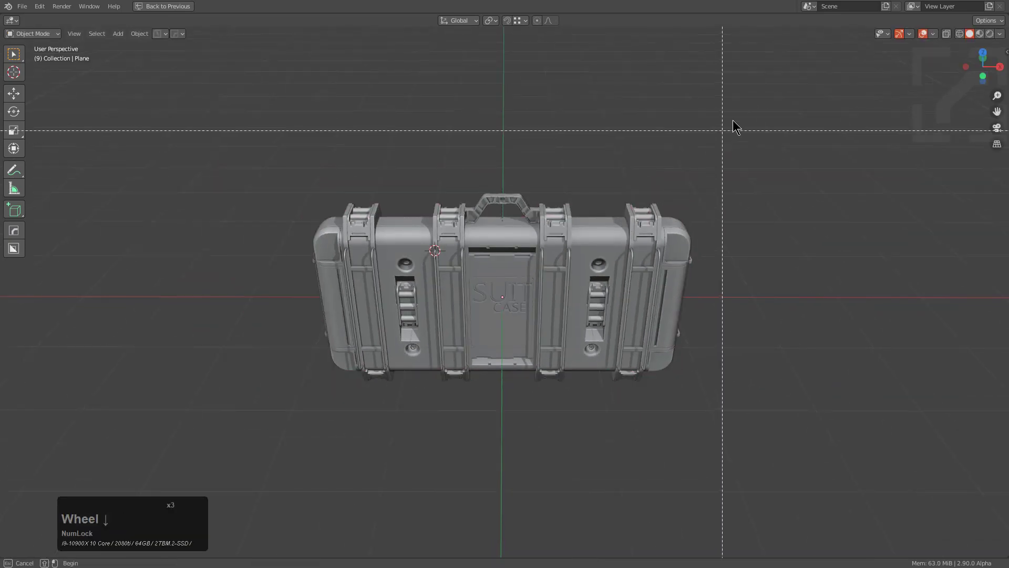
pyautogui.moveTo(773, 91); pyautogui.dragTo(266, 421)
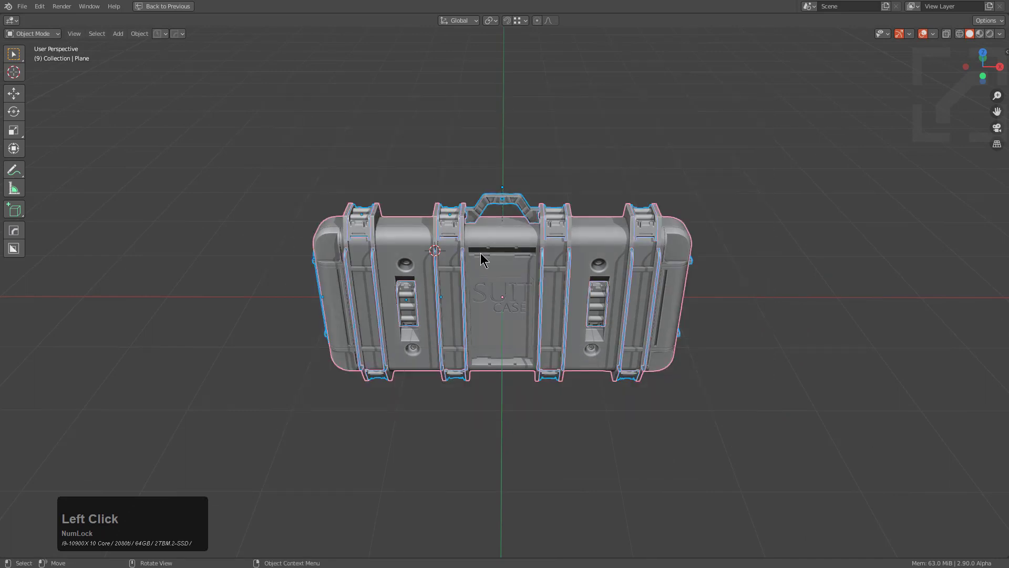
pyautogui.hotkey('ctrl', 'g')
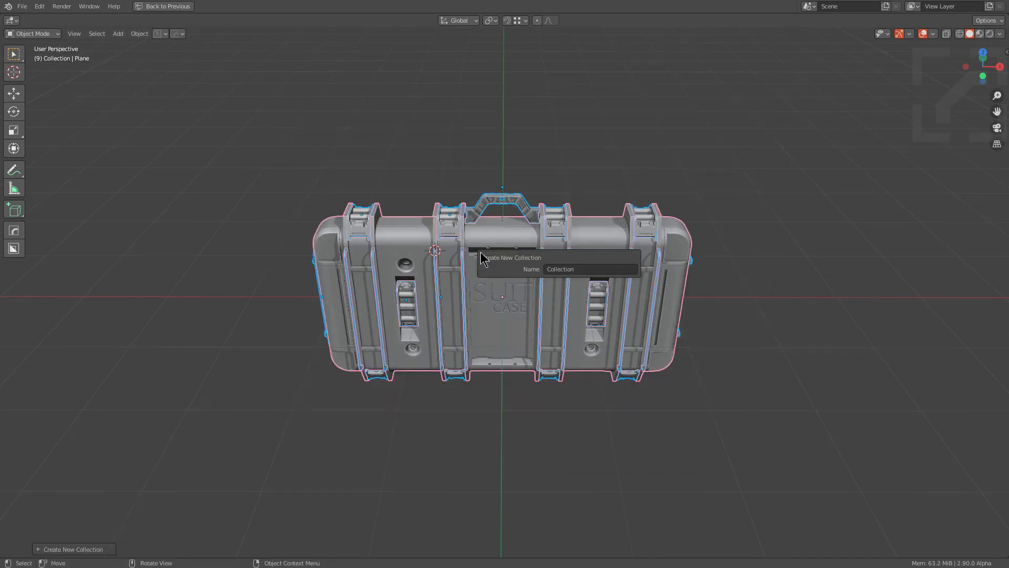
pyautogui.doubleClick(569, 269)
pyautogui.write('Su')
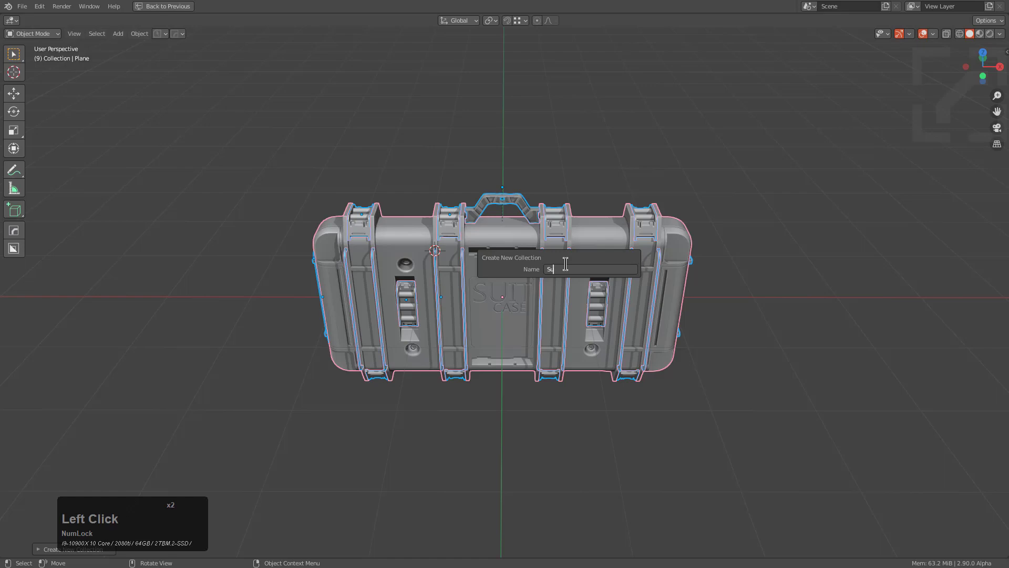
pyautogui.write('itcase')
pyautogui.press('Return')
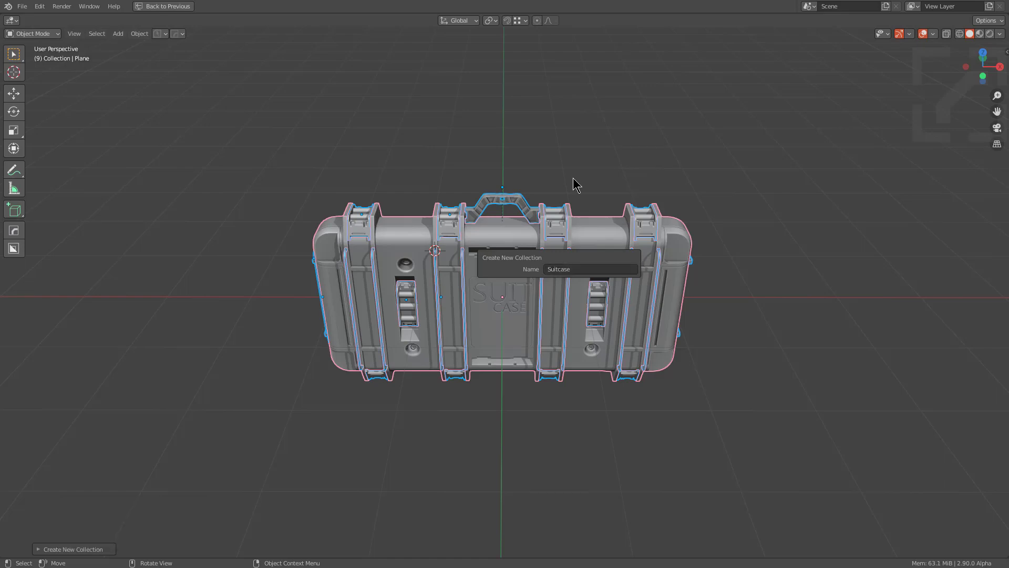
pyautogui.hotkey('shift', 'a')
# Add a Suitcase collection instance, tilt it and place it up and left of the original
pyautogui.click(599, 454)
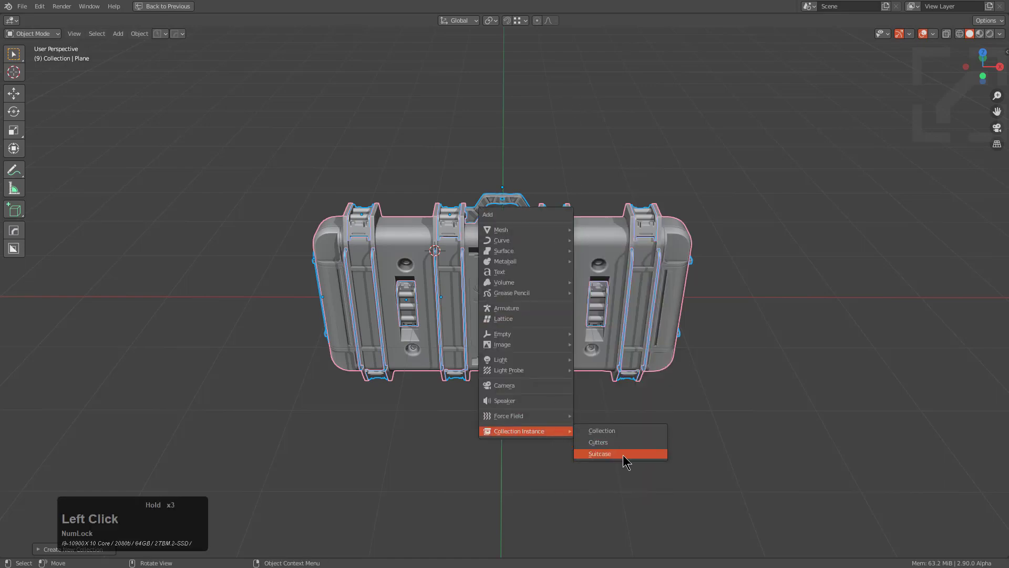
pyautogui.press('g')
pyautogui.click(553, 272)
pyautogui.scroll(-2, 552, 272)
pyautogui.press('r')
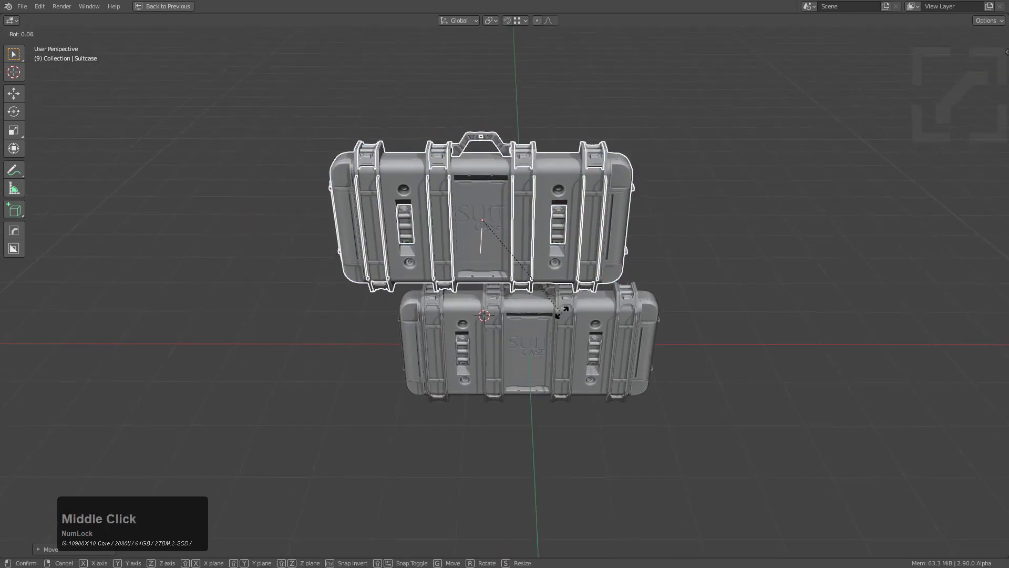
pyautogui.click(562, 312)
pyautogui.press('g')
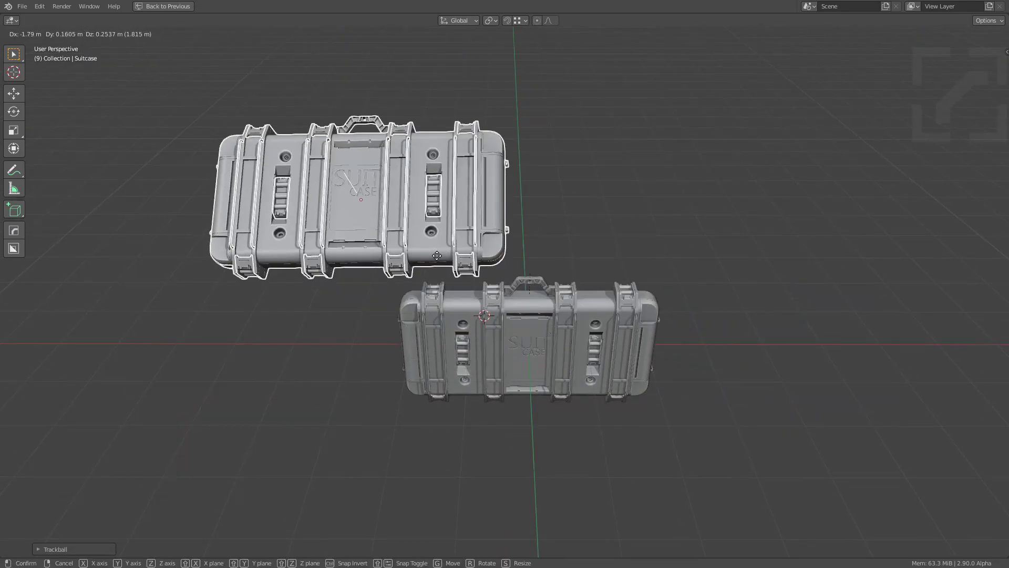
pyautogui.click(360, 251)
# Select the original suitcase, try moving it, cancel, and deselect everything
pyautogui.click(507, 338)
pyautogui.press('g')
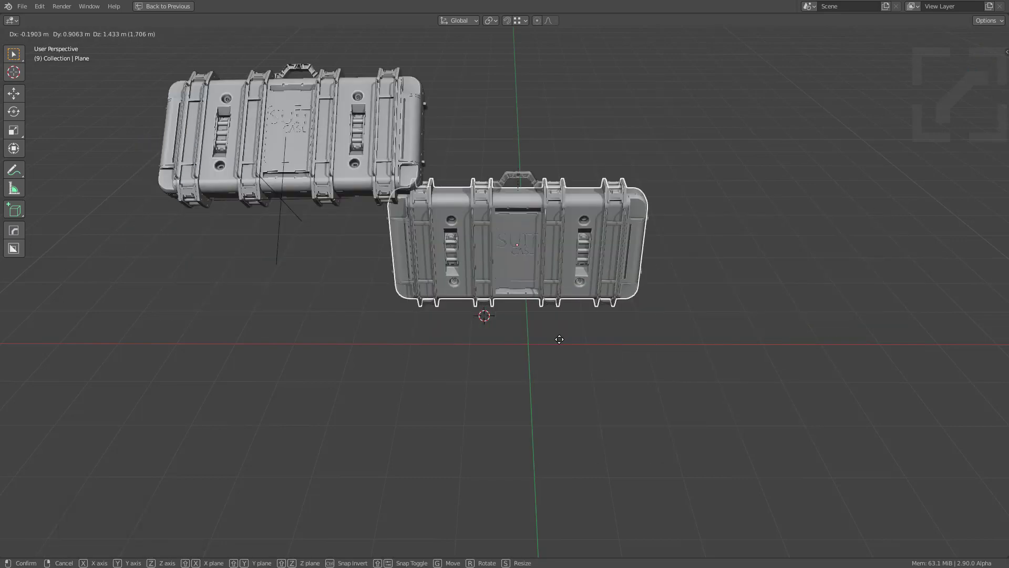
pyautogui.rightClick(559, 339)
pyautogui.click(500, 257)
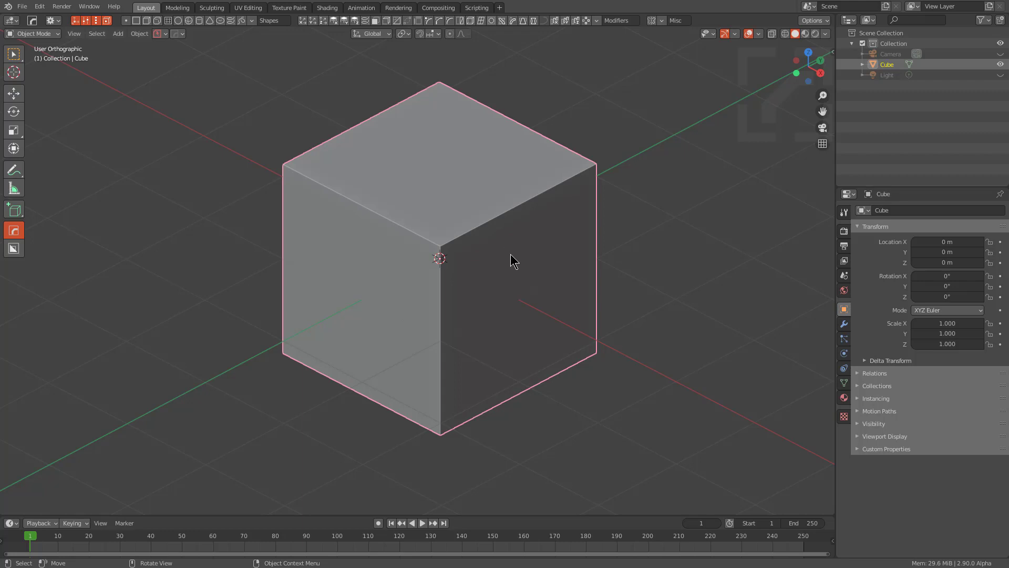
# Activate BoxCutter, review its behaviour settings, and draw a wide cut box across the cube's upper front face
pyautogui.scroll(2, 496, 254)
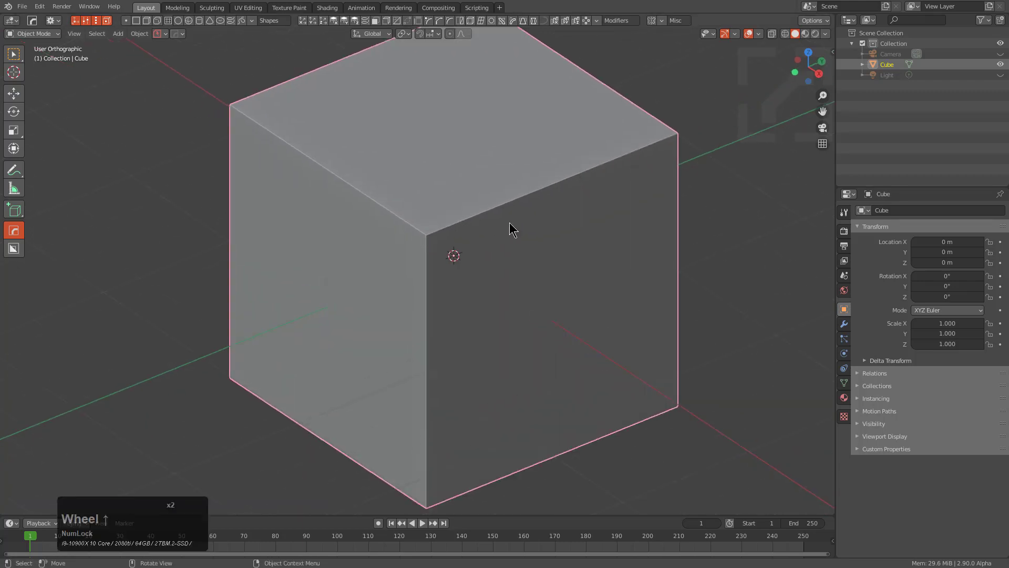
pyautogui.moveTo(510, 223); pyautogui.dragTo(498, 222, button='middle')
pyautogui.hotkey('alt', 'w')
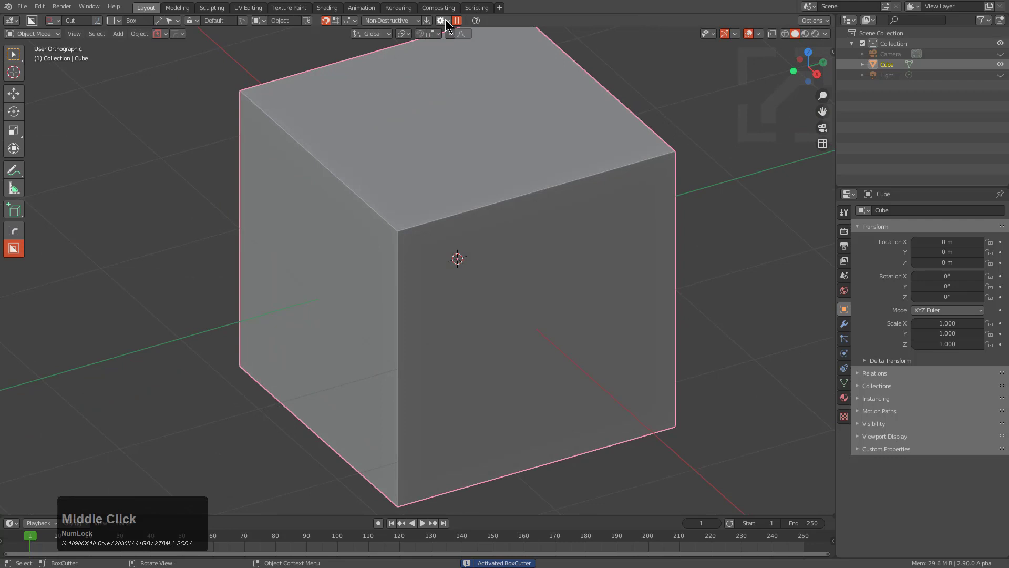
pyautogui.click(446, 20)
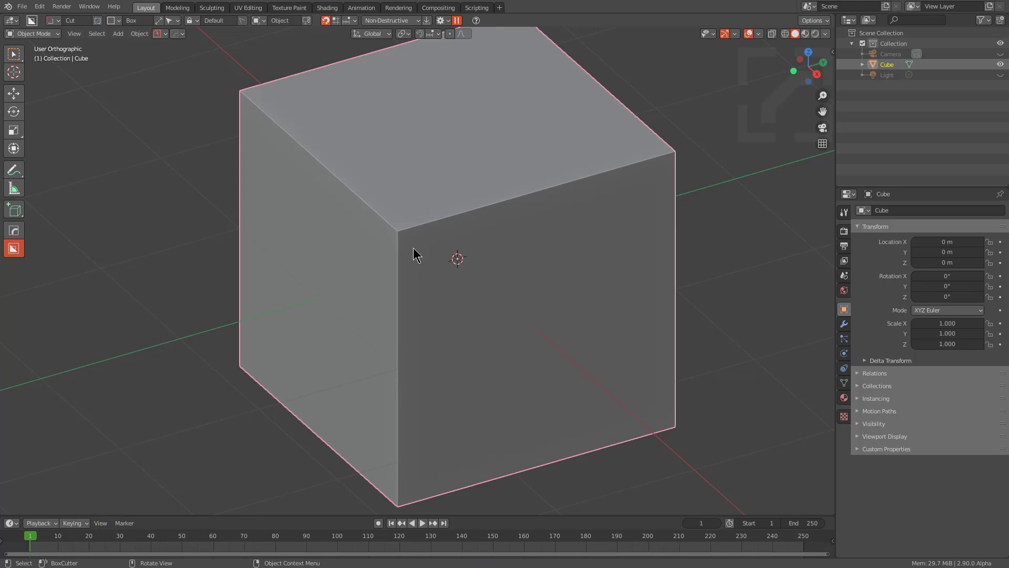
pyautogui.moveTo(414, 246)
pyautogui.mouseDown()
pyautogui.moveTo(646, 272)
pyautogui.moveTo(660, 252)
pyautogui.mouseUp()
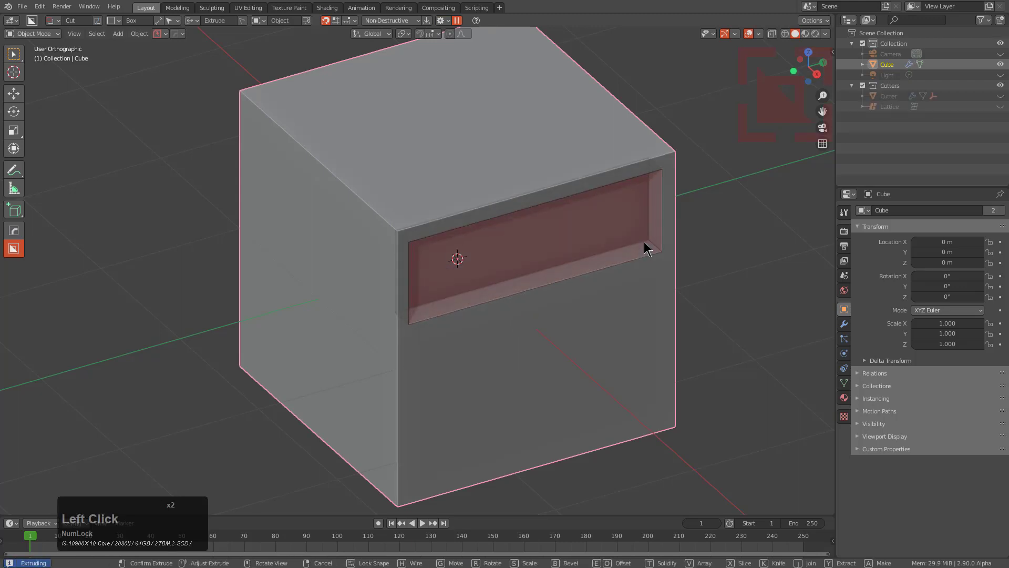
# Confirm the rectangular recess and cut a narrow vertical strip across it in side view
pyautogui.click(651, 255)
pyautogui.moveTo(592, 361); pyautogui.dragTo(531, 315, button='middle')
pyautogui.scroll(1, 476, 270)
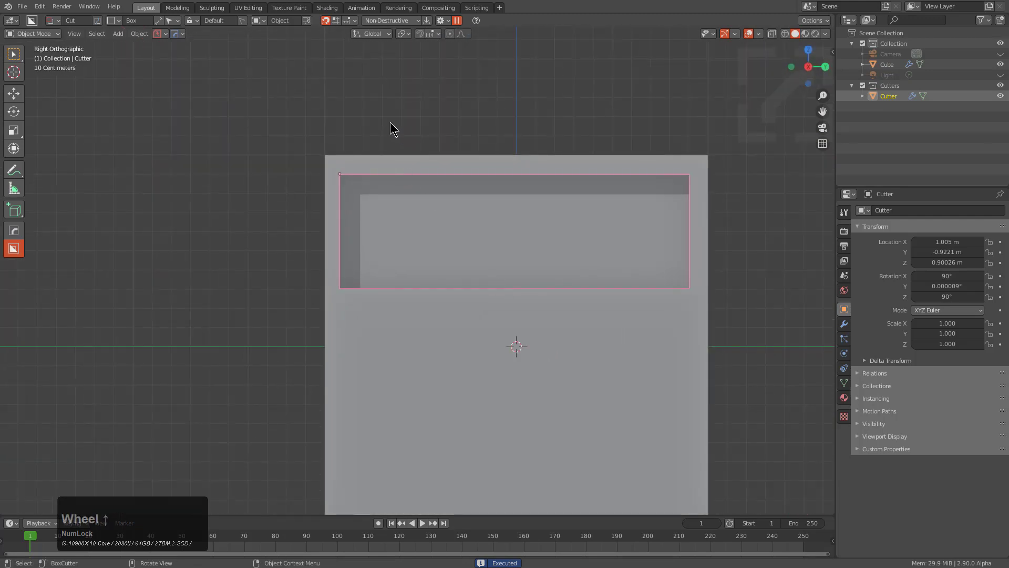
pyautogui.moveTo(390, 122); pyautogui.dragTo(406, 327)
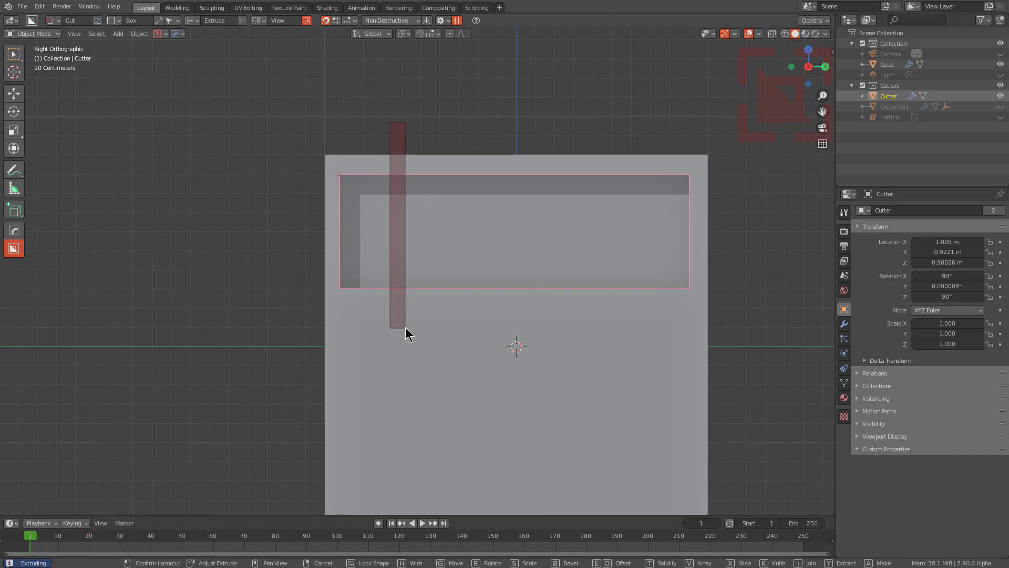
pyautogui.doubleClick(405, 327)
# Slant the first strip cutter by rotating it and its mesh faces into place
pyautogui.press('r')
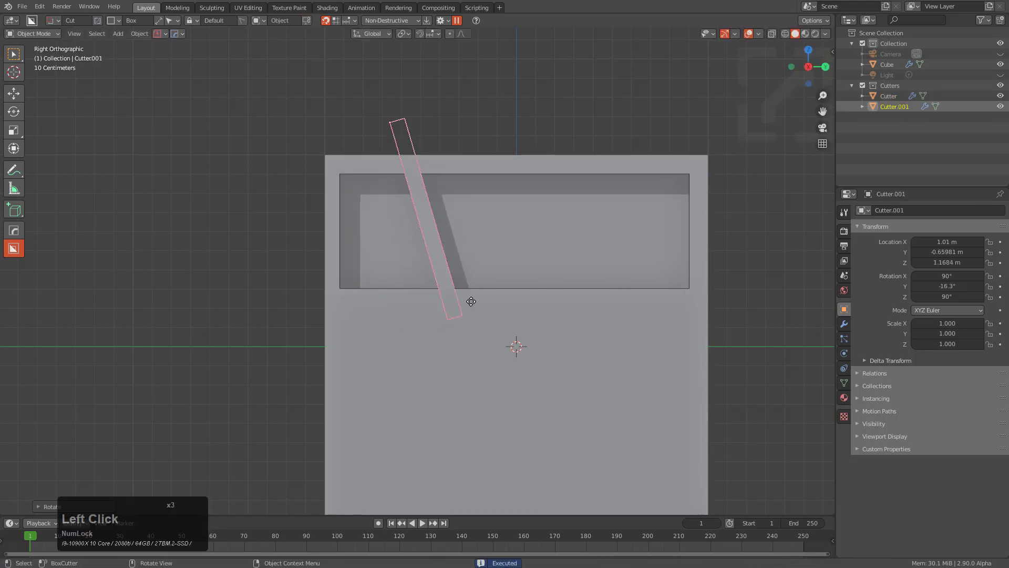
pyautogui.click(430, 304)
pyautogui.press('Tab')
pyautogui.press('r')
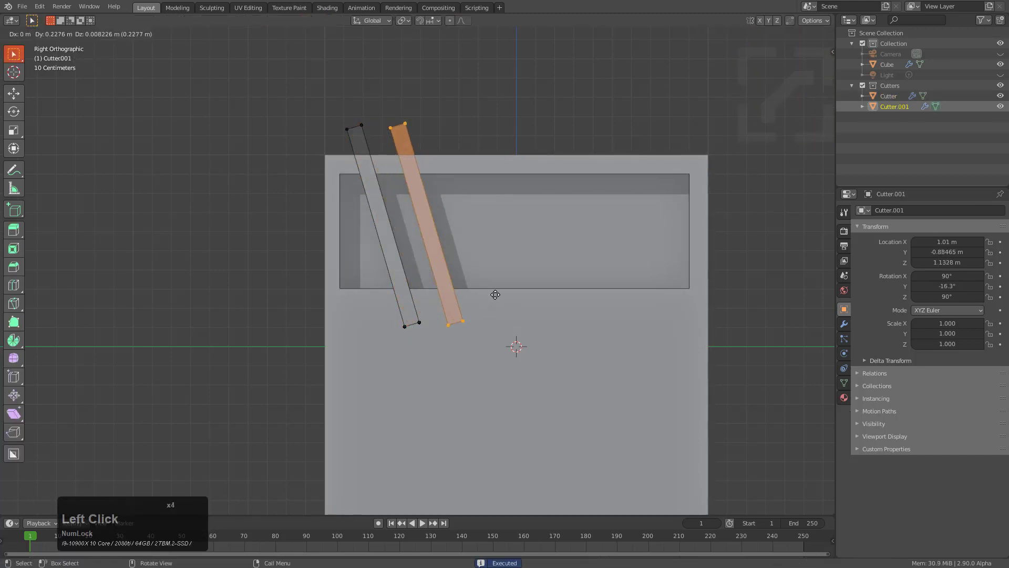
pyautogui.click(460, 301)
pyautogui.press('g')
pyautogui.click(479, 301)
# Duplicate the strip into three more bars with alternating tilts, forming a four-bar zigzag
pyautogui.hotkey('shift', 'd')
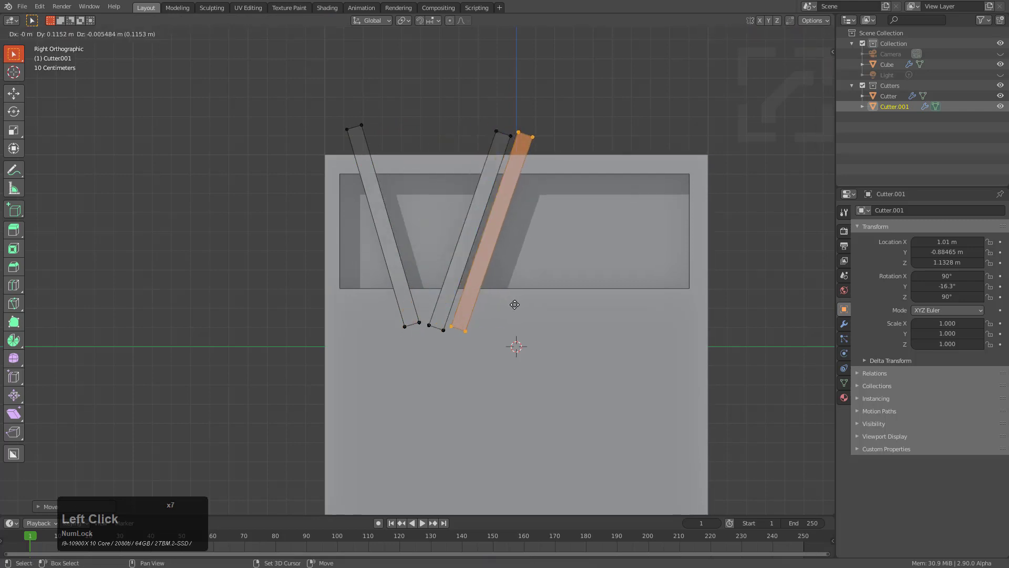
pyautogui.click(547, 311)
pyautogui.press('r')
pyautogui.click(581, 286)
pyautogui.press('g')
pyautogui.click(604, 282)
pyautogui.hotkey('shift', 'd')
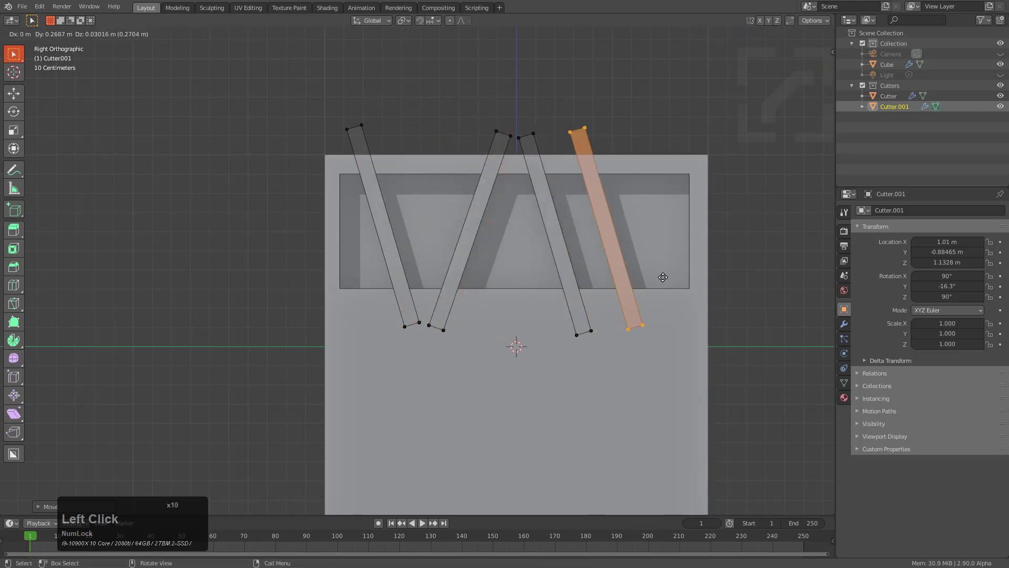
pyautogui.click(646, 284)
pyautogui.press('r')
pyautogui.click(675, 282)
pyautogui.press('g')
pyautogui.click(661, 297)
# Leave Edit Mode, orbit back to an angled view and select the cube
pyautogui.press('Tab')
pyautogui.moveTo(661, 297); pyautogui.dragTo(519, 232, button='middle')
pyautogui.click(474, 210)
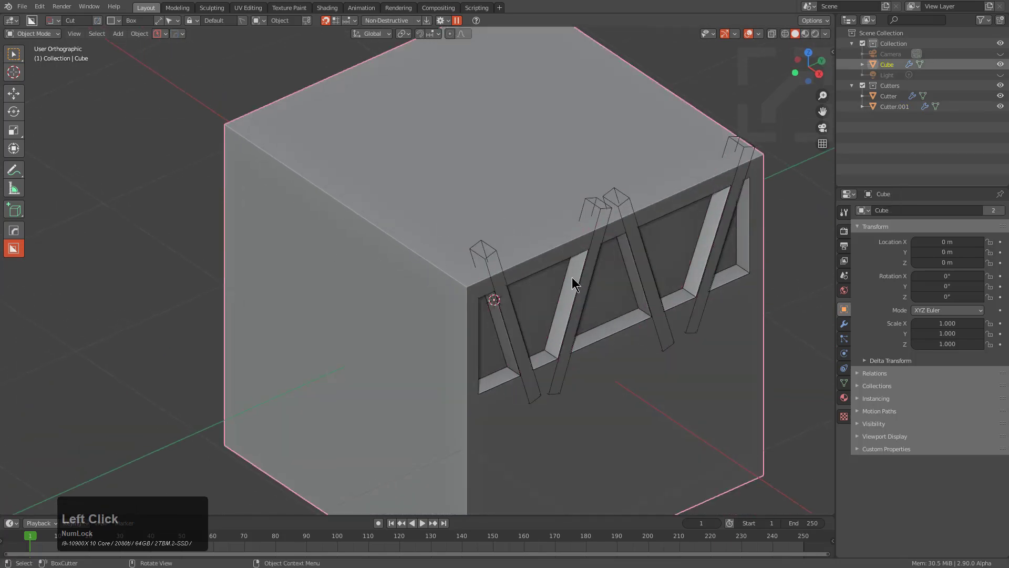
# Inspect the cuts from a new angle and run Hard Ops Late Parent on the cube
pyautogui.moveTo(608, 292); pyautogui.dragTo(443, 269, button='middle')
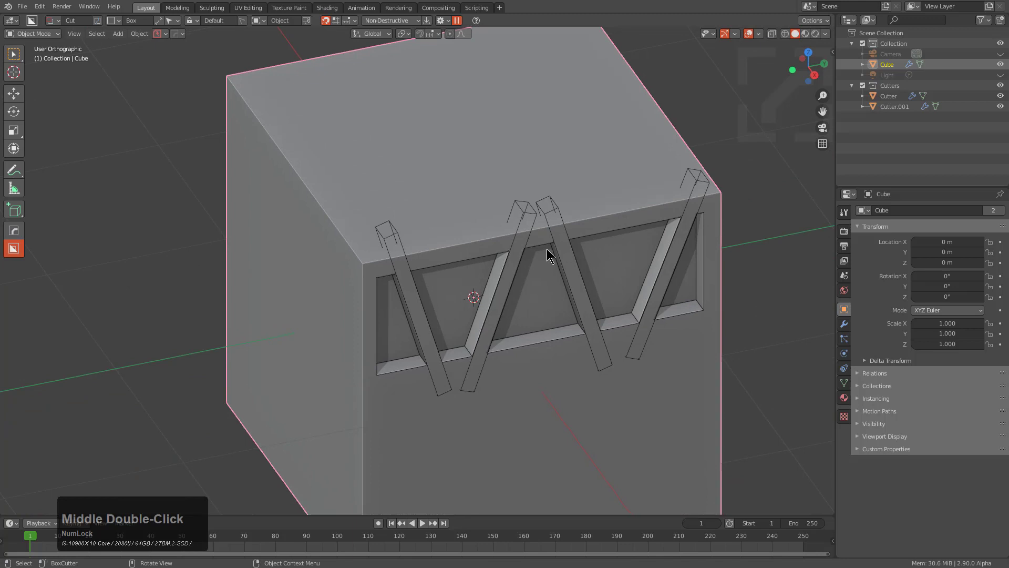
pyautogui.moveTo(548, 255); pyautogui.dragTo(552, 279, button='middle')
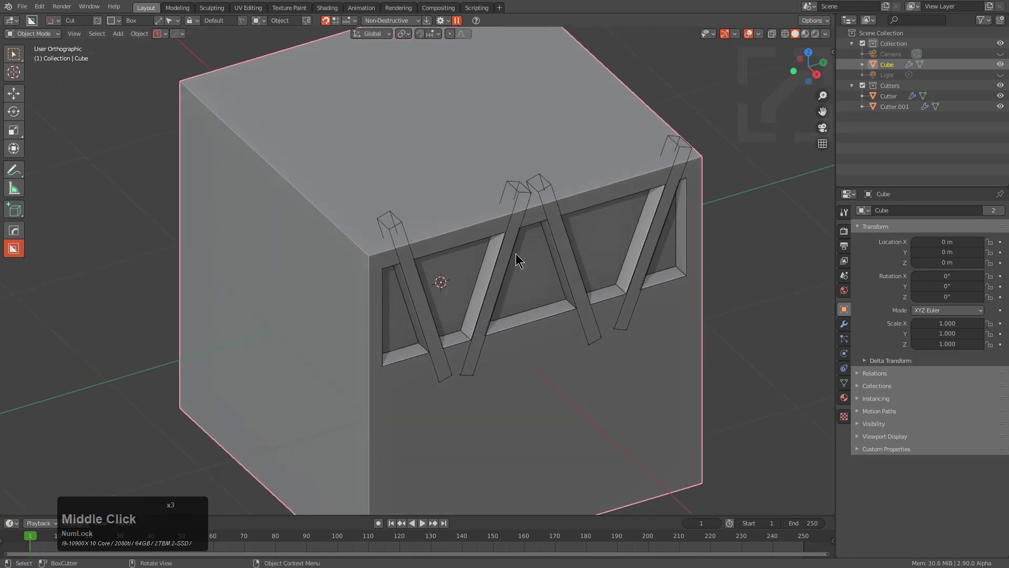
pyautogui.press('q')
pyautogui.moveTo(515, 253)
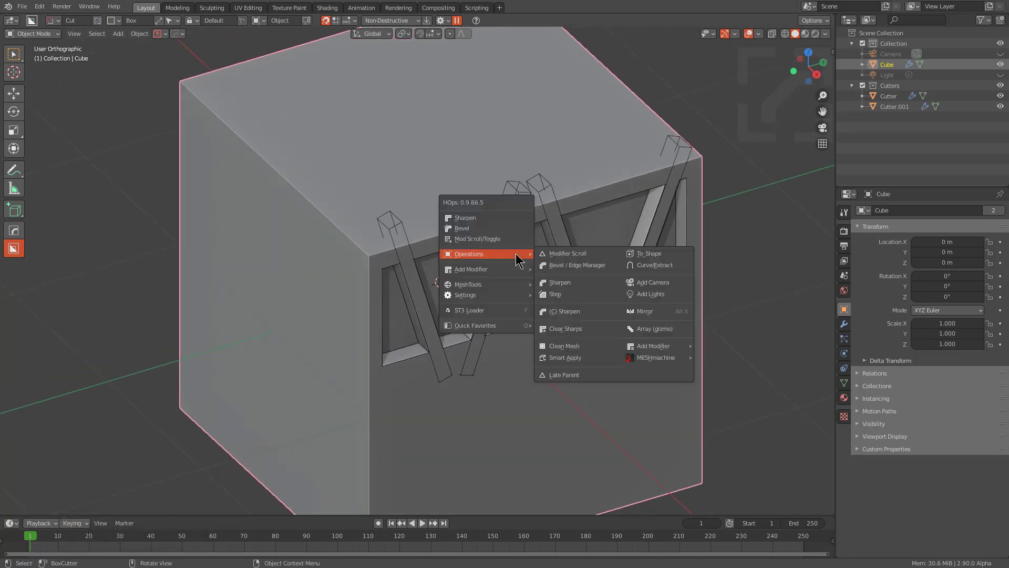
pyautogui.click(578, 375)
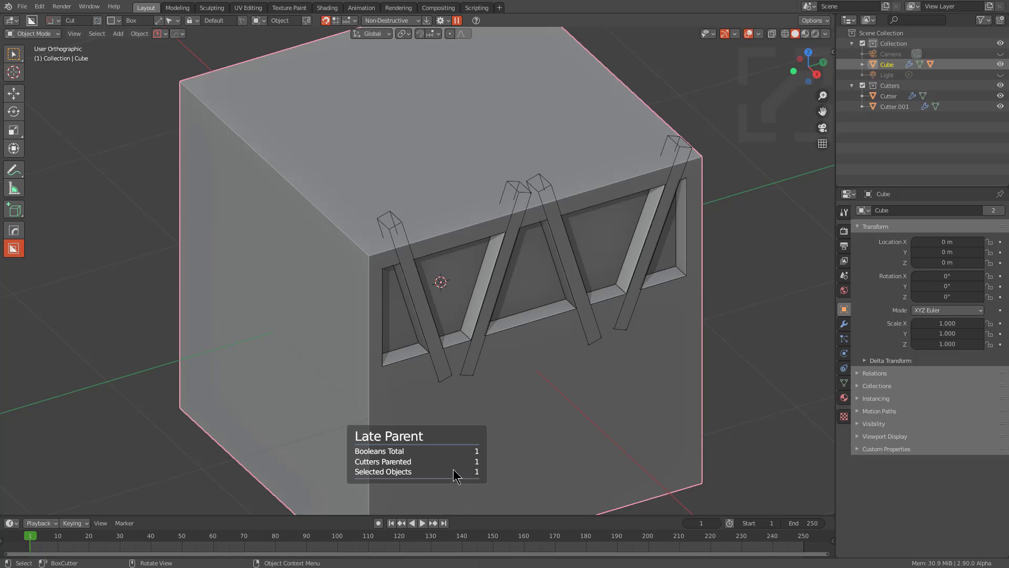
# Test-move the cube, which leaves the slanted strips behind, and cancel the move
pyautogui.scroll(-1, 600, 364)
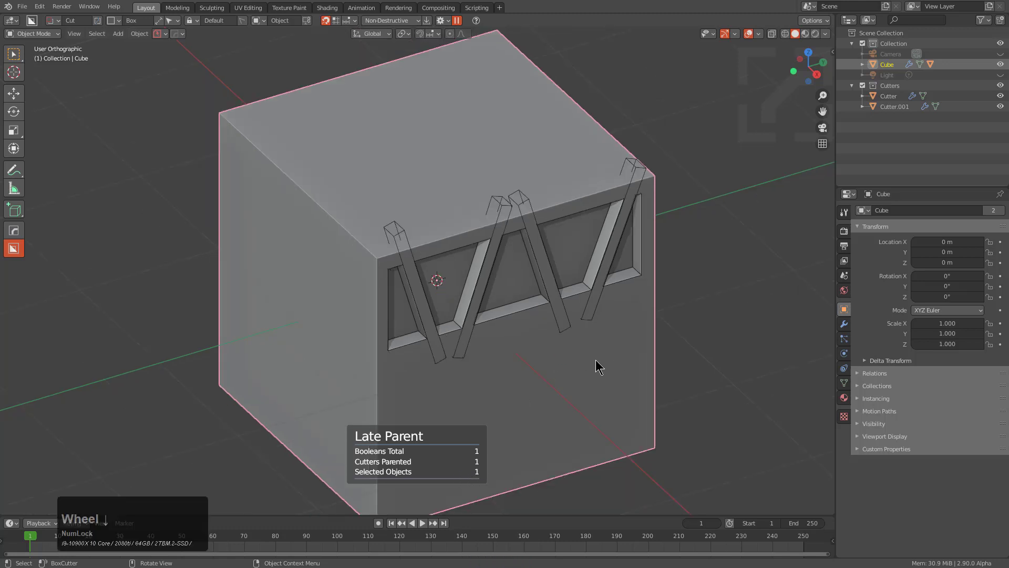
pyautogui.press('g')
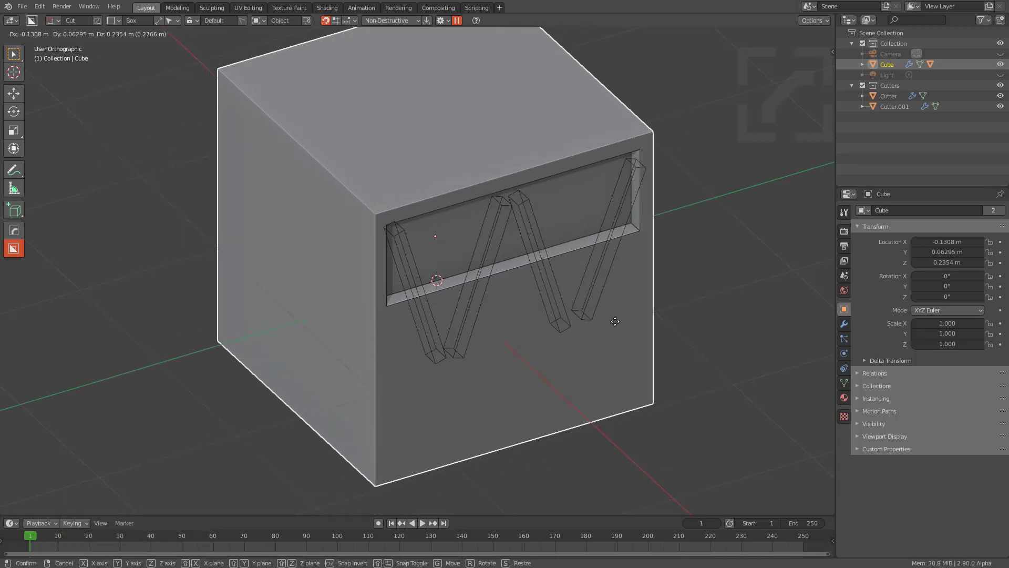
pyautogui.rightClick(615, 321)
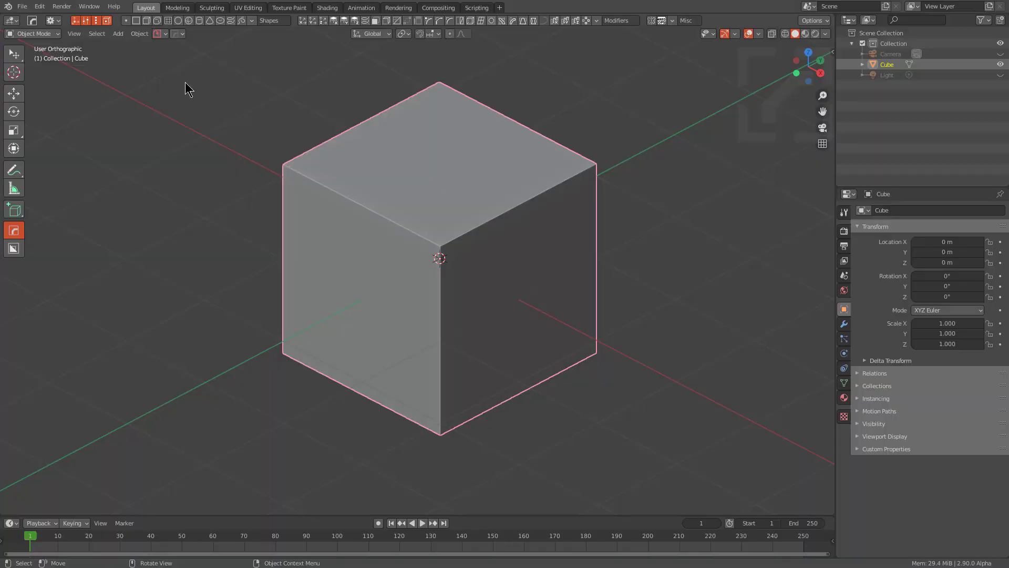
# View the Hard Ops version information from its options menu
pyautogui.click(175, 36)
pyautogui.click(193, 85)
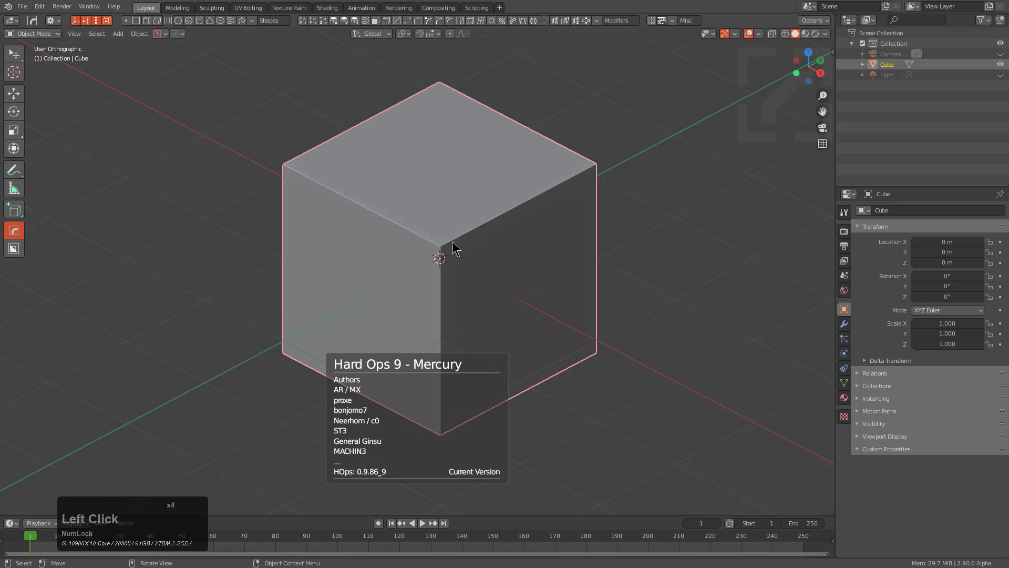
pyautogui.moveTo(449, 227); pyautogui.dragTo(450, 227, button='middle')
# Activate BoxCutter with Parent Shape enabled in its behaviour settings, then orbit and zoom in
pyautogui.press('w')
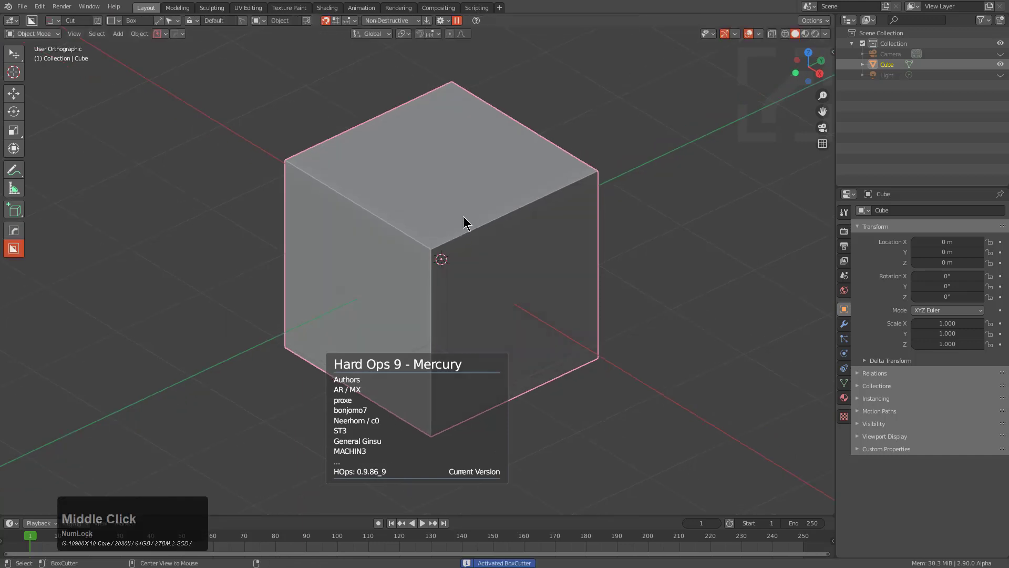
pyautogui.click(451, 20)
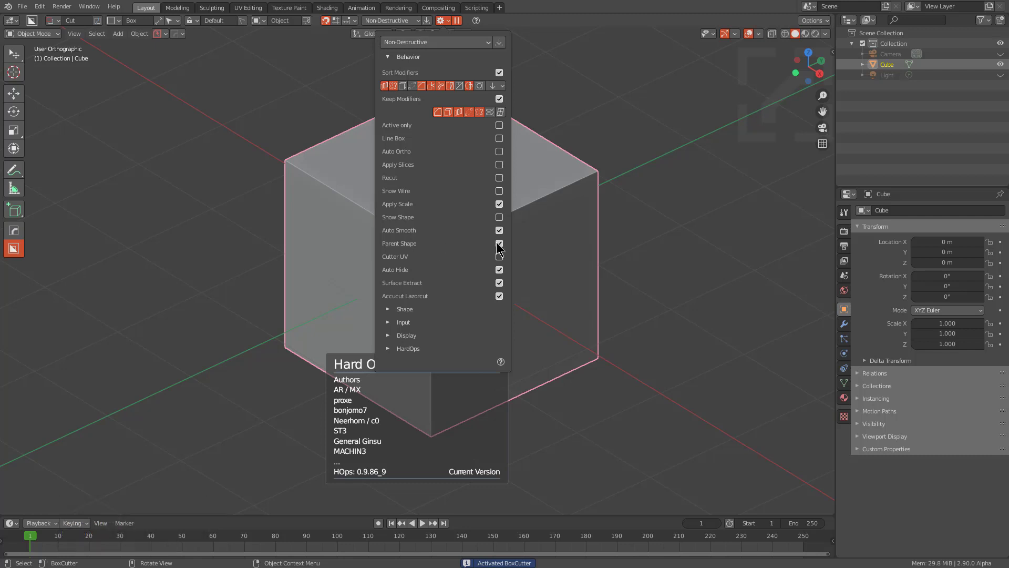
pyautogui.moveTo(645, 291); pyautogui.dragTo(624, 289, button='middle')
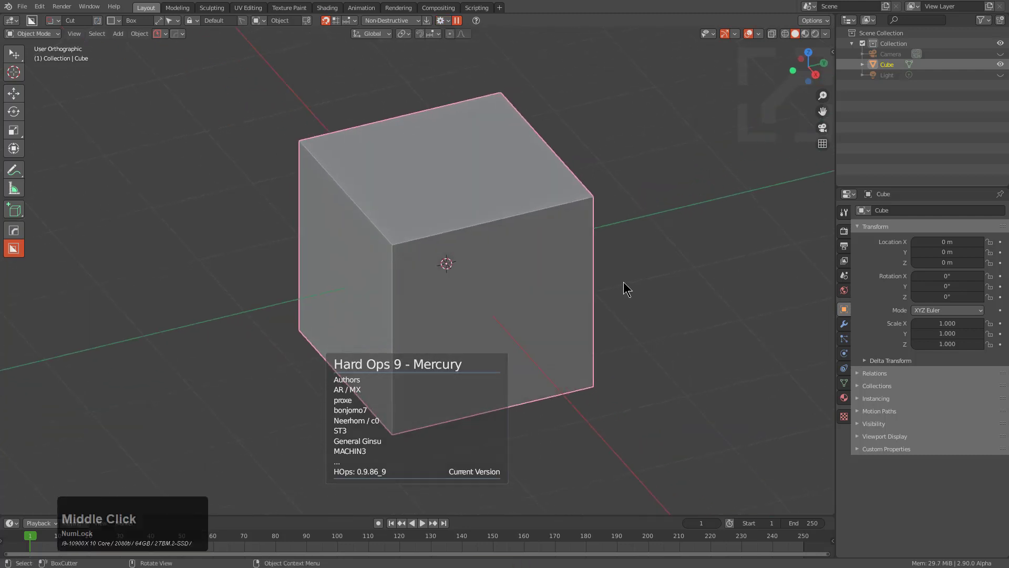
pyautogui.scroll(2, 498, 274)
# Cut a wide rectangular recess from the front-face corner and a narrow vertical strip across it
pyautogui.scroll(1, 474, 267)
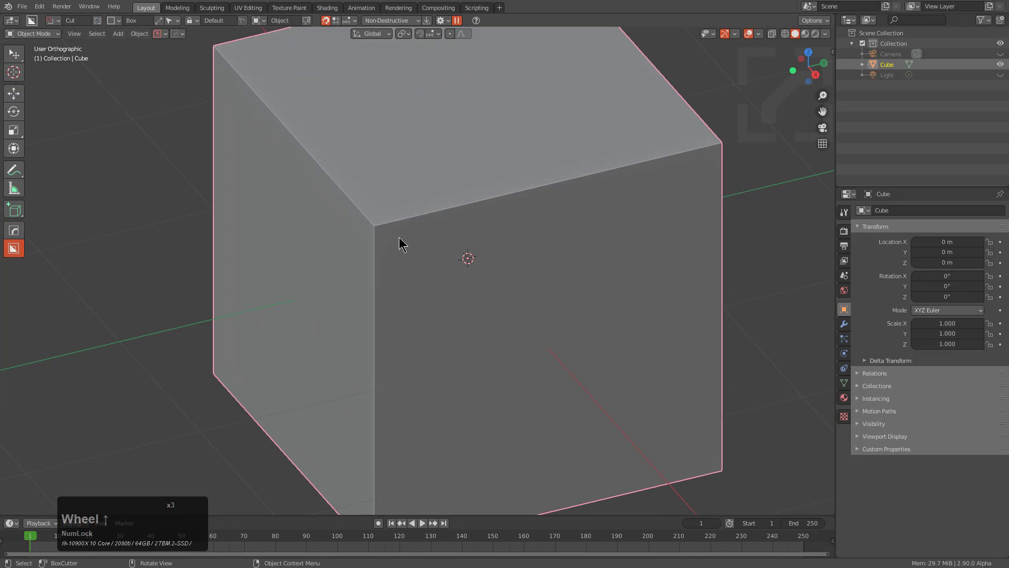
pyautogui.moveTo(390, 237)
pyautogui.mouseDown()
pyautogui.moveTo(661, 283)
pyautogui.moveTo(708, 276)
pyautogui.moveTo(695, 267)
pyautogui.moveTo(685, 278)
pyautogui.mouseUp()
pyautogui.moveTo(591, 318); pyautogui.dragTo(561, 281, button='middle')
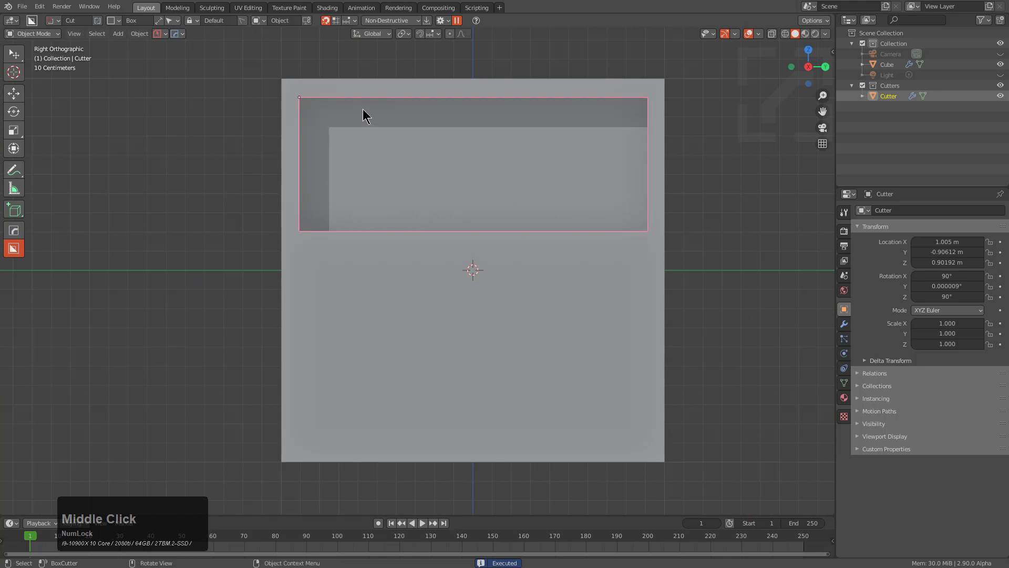
pyautogui.moveTo(351, 56)
pyautogui.mouseDown()
pyautogui.moveTo(362, 275)
pyautogui.moveTo(372, 281)
pyautogui.mouseUp()
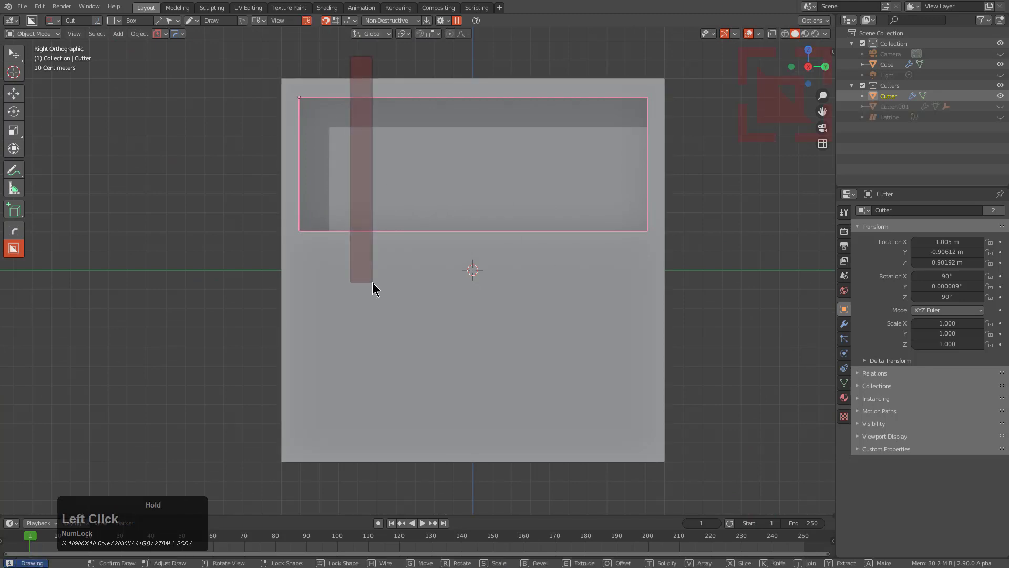
pyautogui.moveTo(372, 281); pyautogui.dragTo(372, 281)
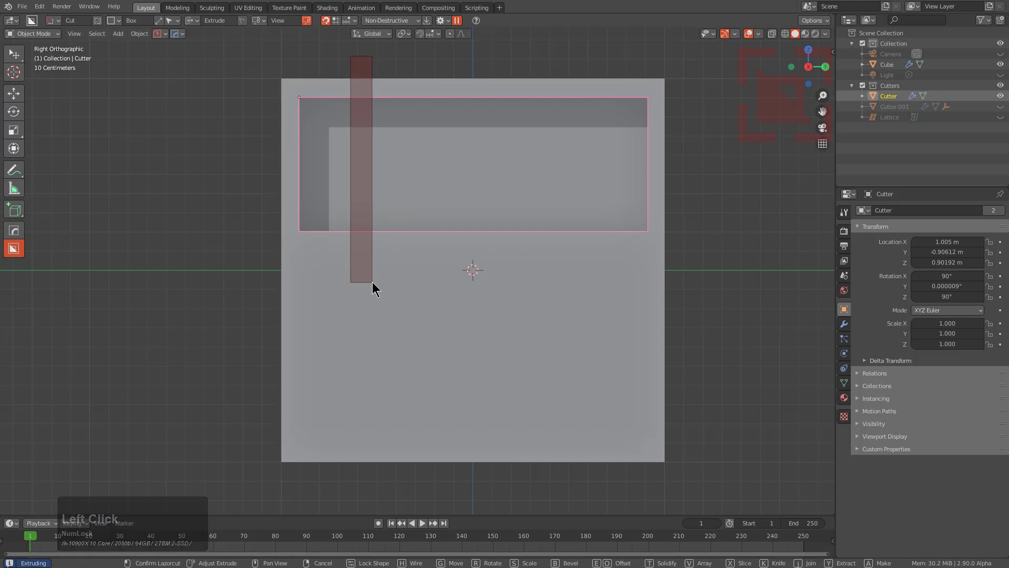
pyautogui.click(372, 282)
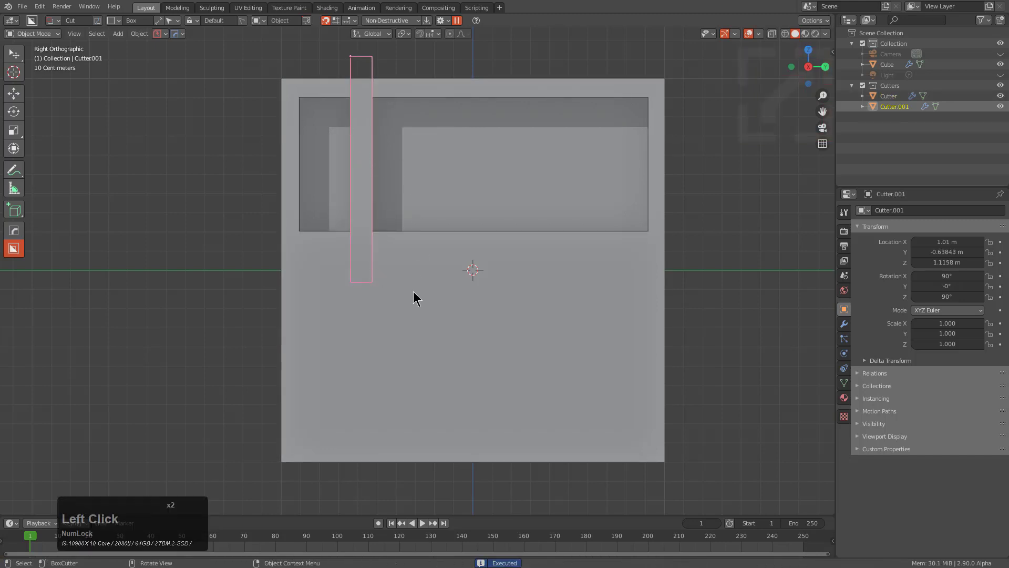
# Slant the strip cutter and reposition its faces in Edit Mode
pyautogui.press('r')
pyautogui.click(446, 265)
pyautogui.press('Tab')
pyautogui.press('g')
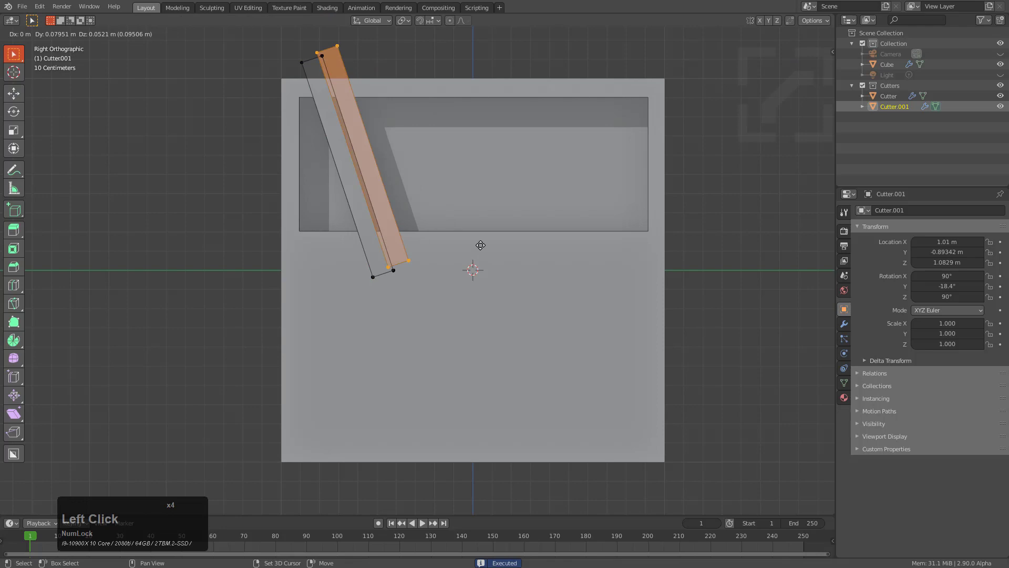
pyautogui.click(480, 244)
# Duplicate and mirror-tilt the strip into four alternating slanted bars, then exit Edit Mode
pyautogui.press('r')
pyautogui.click(473, 270)
pyautogui.hotkey('shift', 'd')
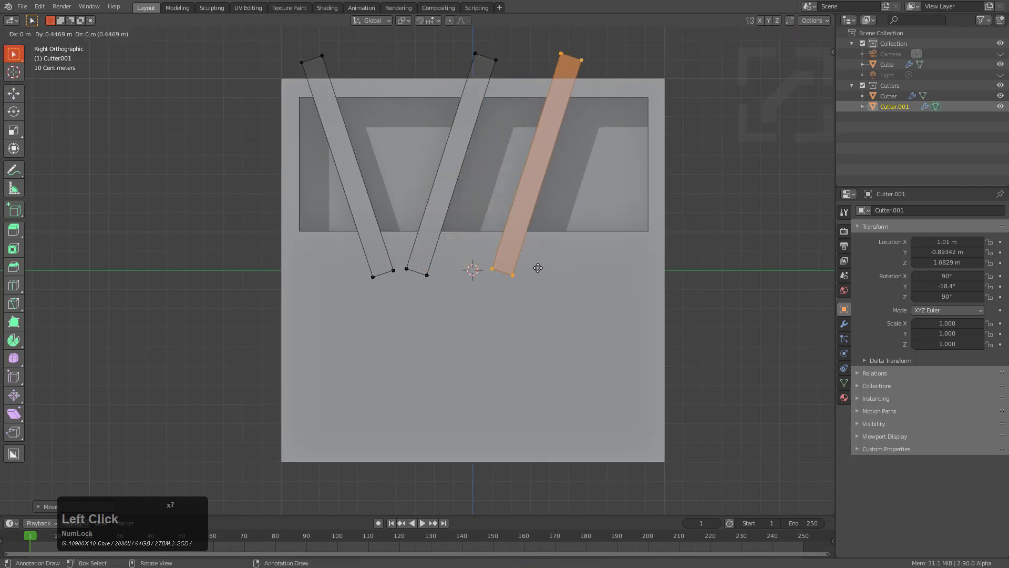
pyautogui.click(568, 266)
pyautogui.press('r')
pyautogui.click(604, 239)
pyautogui.hotkey('shift', 'd')
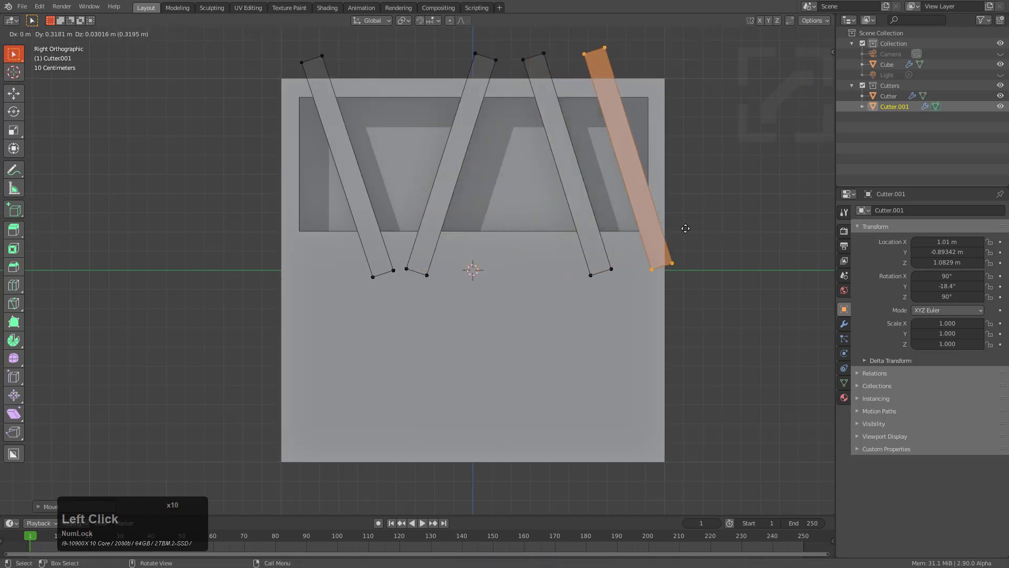
pyautogui.click(686, 228)
pyautogui.press('Tab')
# Late-parent the four slot cutters to the cube with Hard Ops
pyautogui.moveTo(500, 182); pyautogui.dragTo(550, 212, button='middle')
pyautogui.click(495, 158)
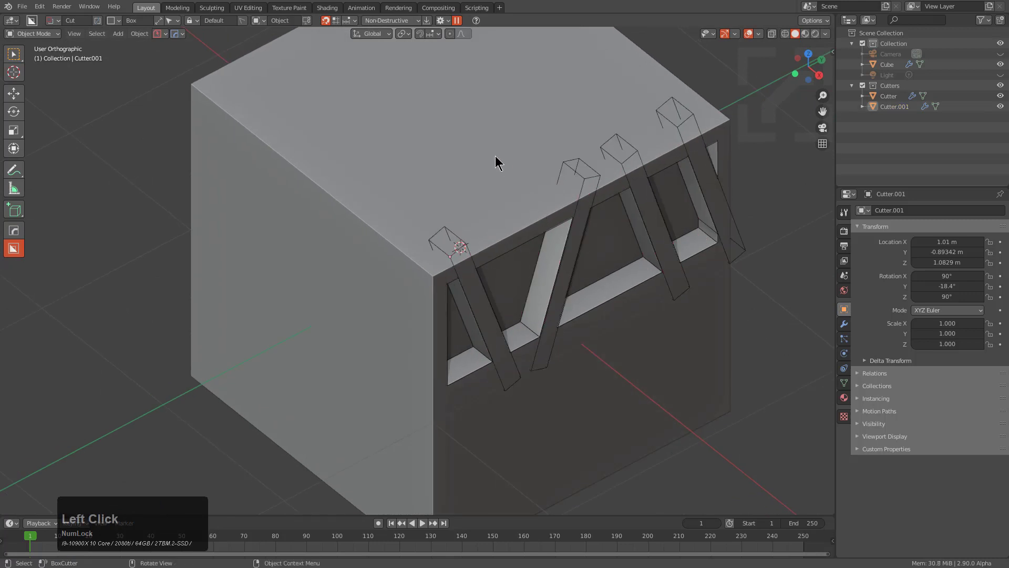
pyautogui.scroll(-1, 535, 120)
pyautogui.press('q')
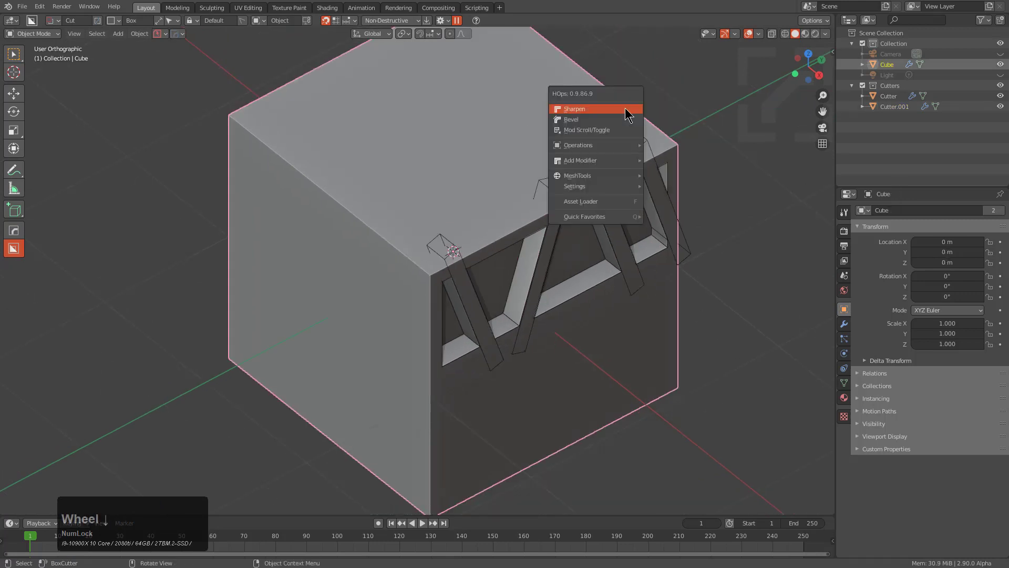
pyautogui.moveTo(609, 148)
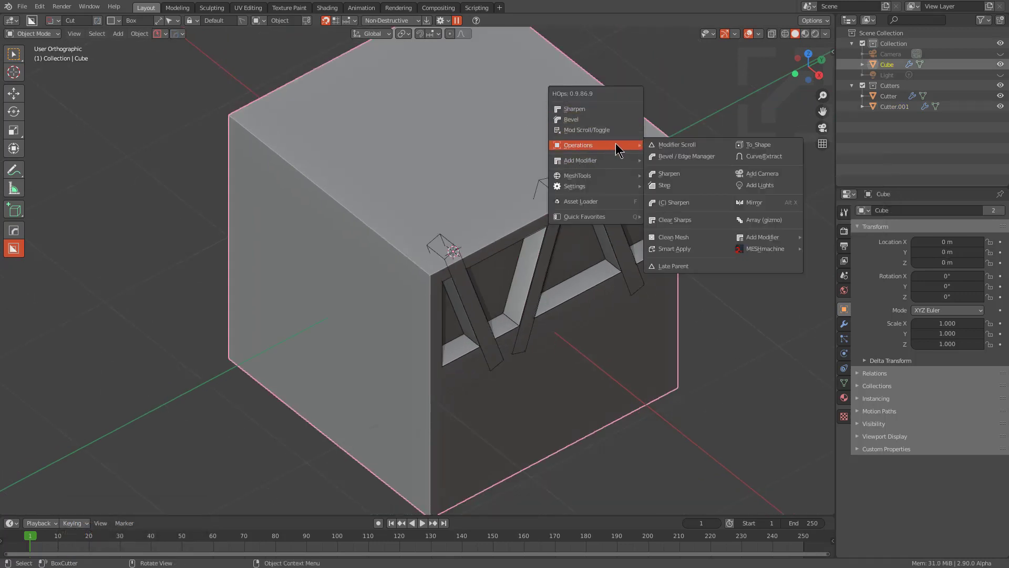
pyautogui.click(676, 264)
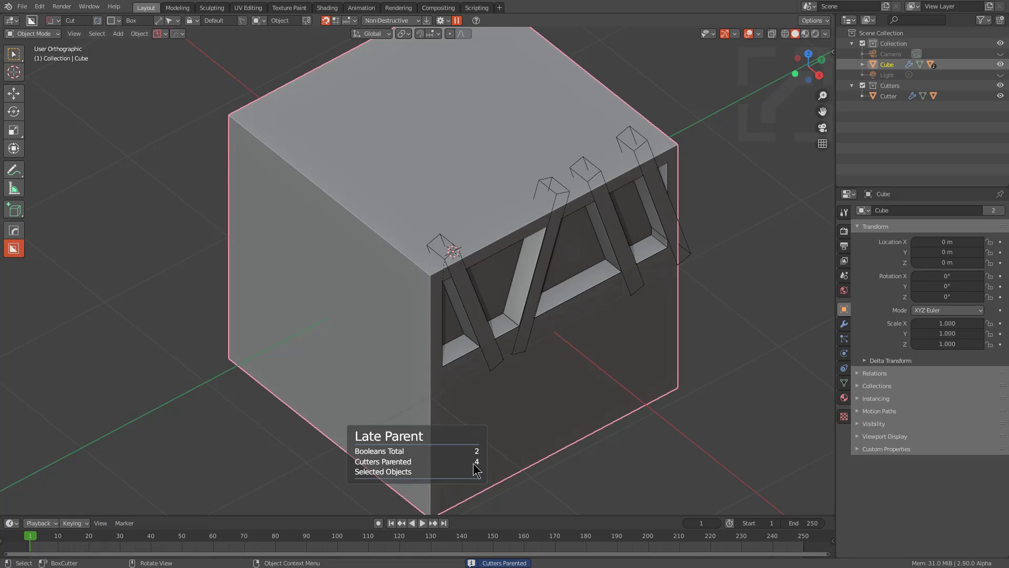
# Test-move the cube to confirm the cutters follow, then cancel so it returns to the origin
pyautogui.click(394, 139)
pyautogui.press('g')
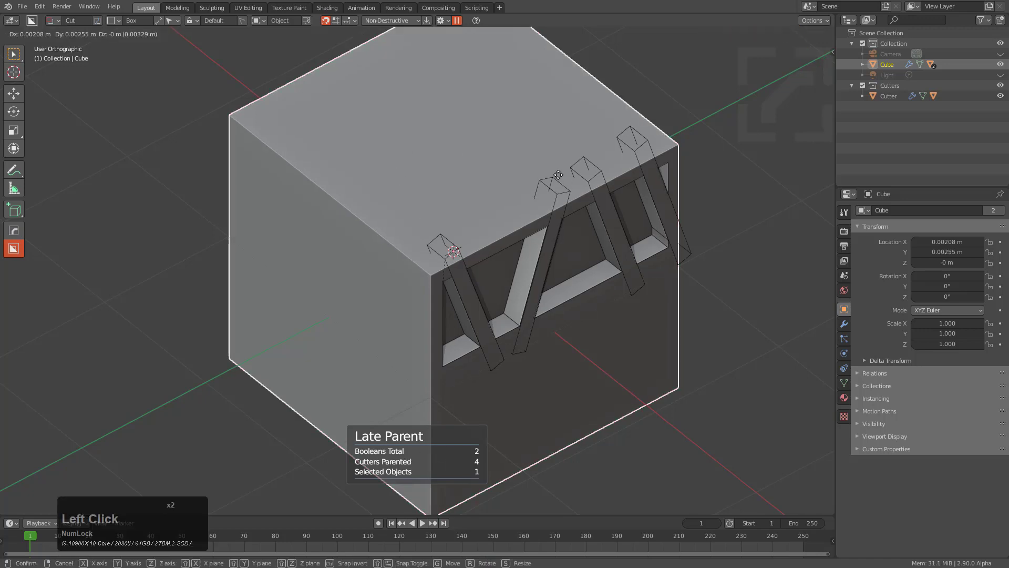
pyautogui.moveTo(717, 209); pyautogui.dragTo(434, 215)
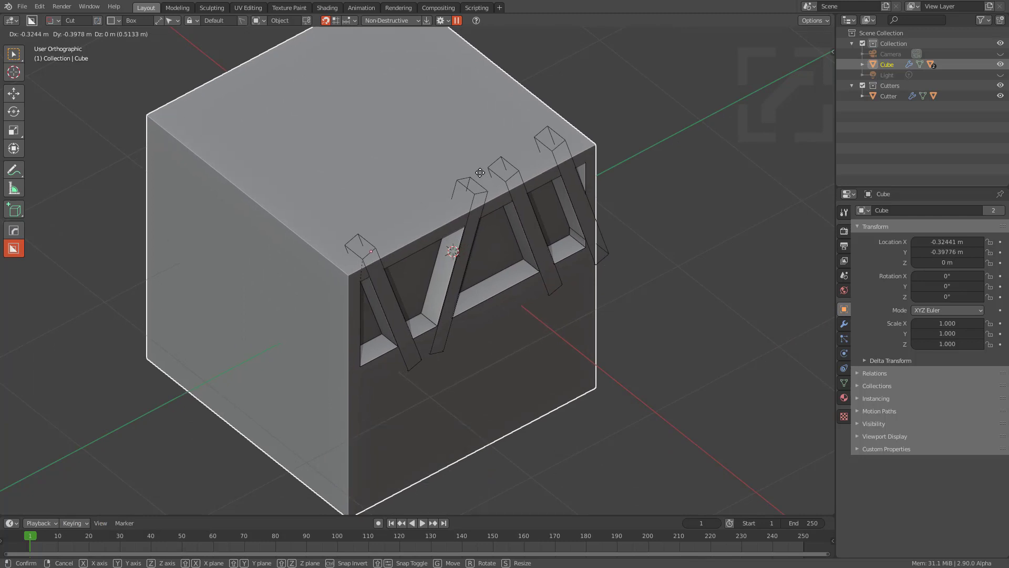
pyautogui.rightClick(479, 172)
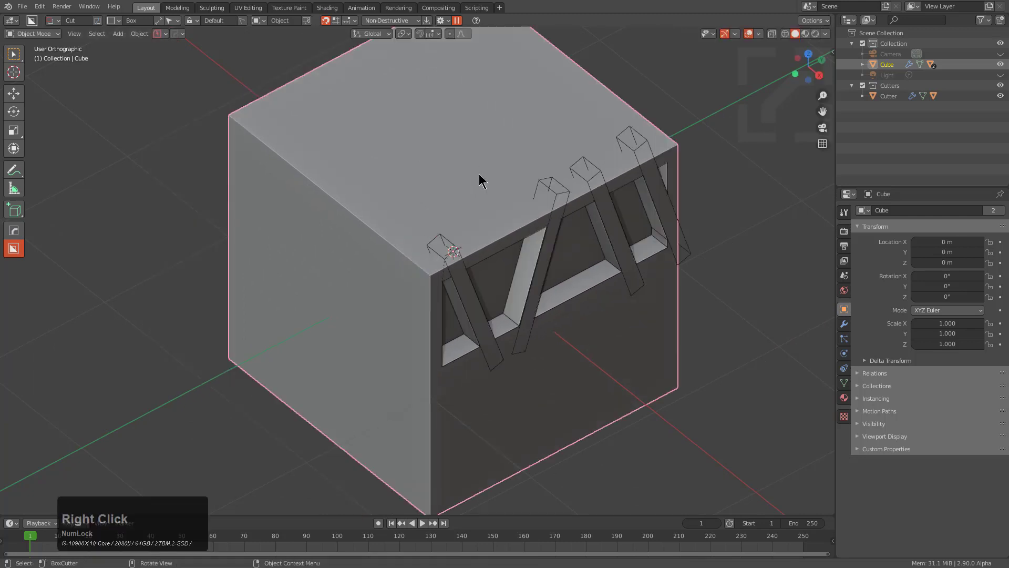
# Run Hard Ops Late Parent on the cube a second time
pyautogui.press('q')
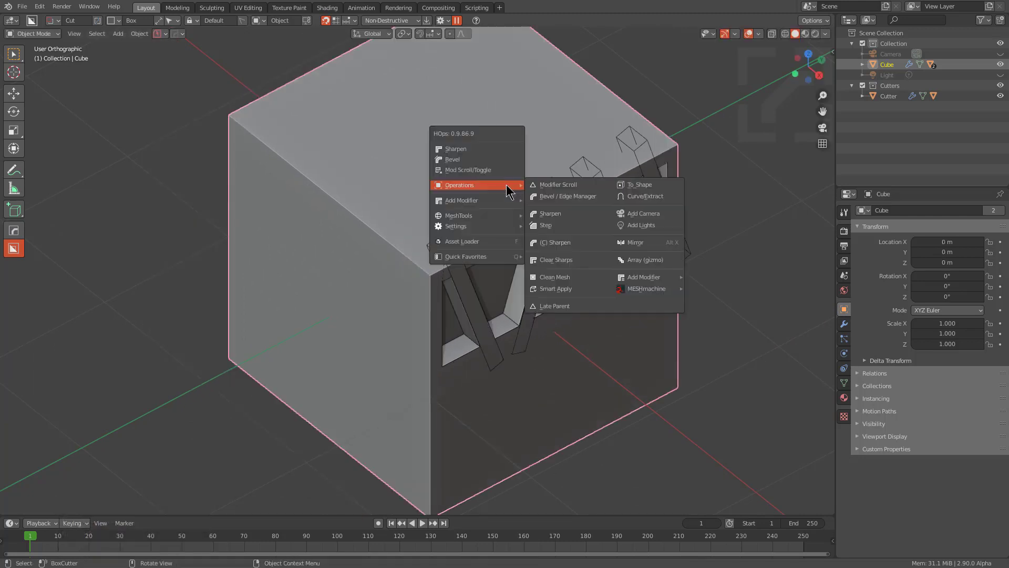
pyautogui.click(571, 304)
# Box-cut a pocket into the cube's top face and deepen it with two more extruded cuts
pyautogui.moveTo(308, 124); pyautogui.dragTo(423, 143, button='middle')
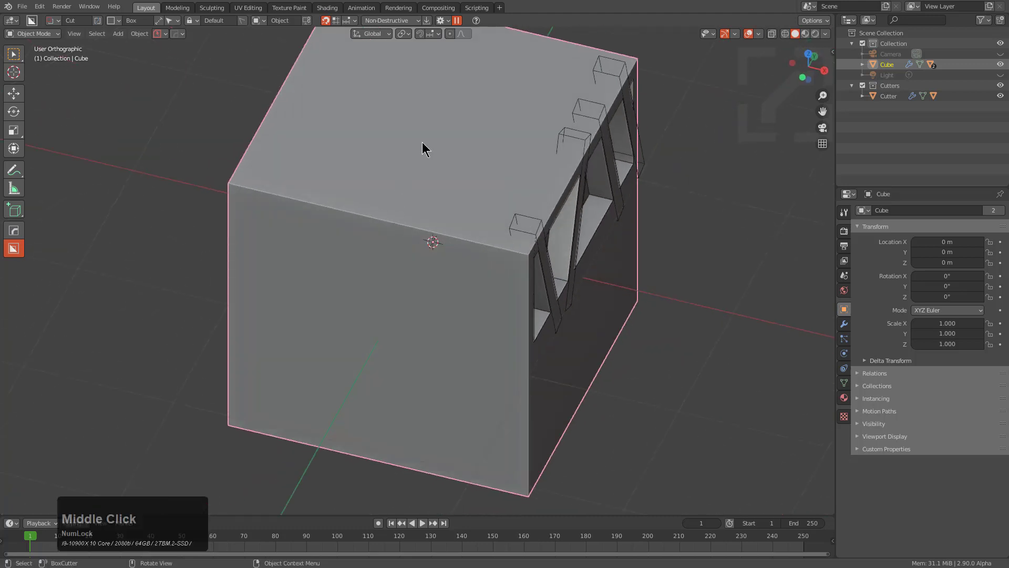
pyautogui.click(337, 163)
pyautogui.moveTo(326, 163); pyautogui.dragTo(441, 278)
pyautogui.click(433, 351)
pyautogui.scroll(4, 422, 275)
pyautogui.scroll(3, 380, 301)
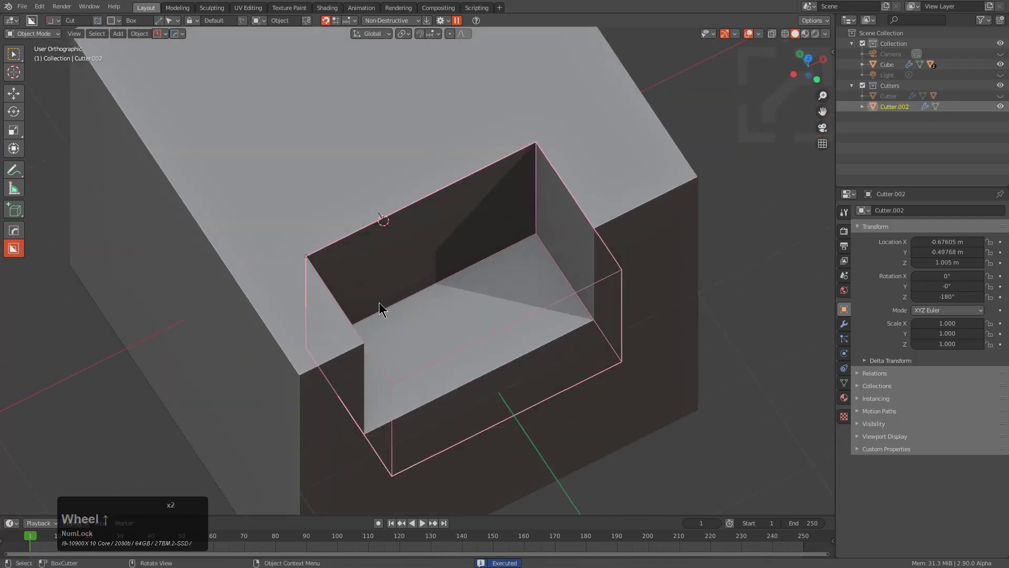
pyautogui.moveTo(380, 302)
pyautogui.mouseDown()
pyautogui.moveTo(364, 167)
pyautogui.moveTo(428, 94)
pyautogui.mouseUp()
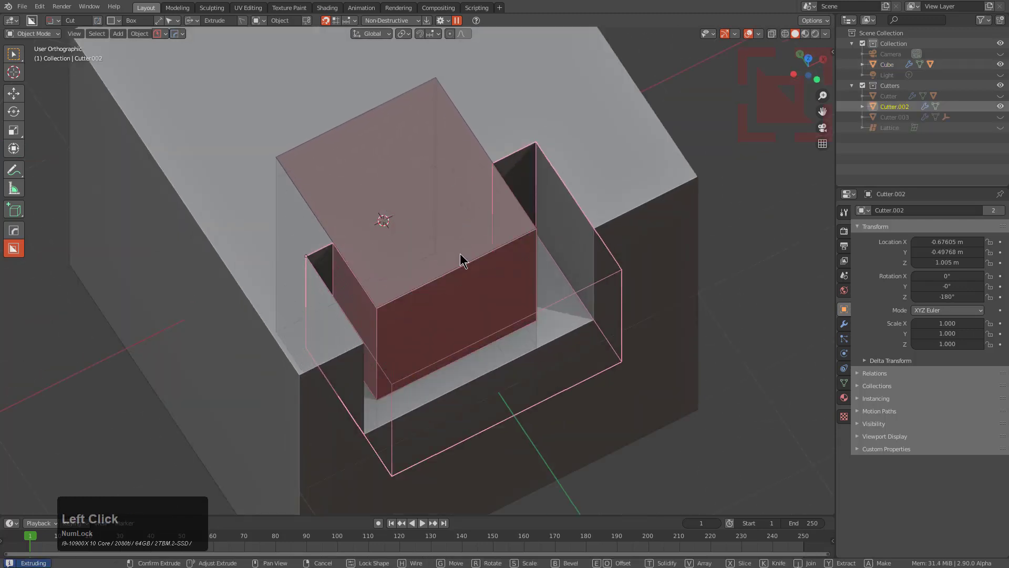
pyautogui.click(426, 273)
pyautogui.moveTo(426, 274); pyautogui.dragTo(368, 221, button='middle')
pyautogui.moveTo(367, 221)
pyautogui.mouseDown()
pyautogui.moveTo(513, 286)
pyautogui.moveTo(552, 255)
pyautogui.mouseUp()
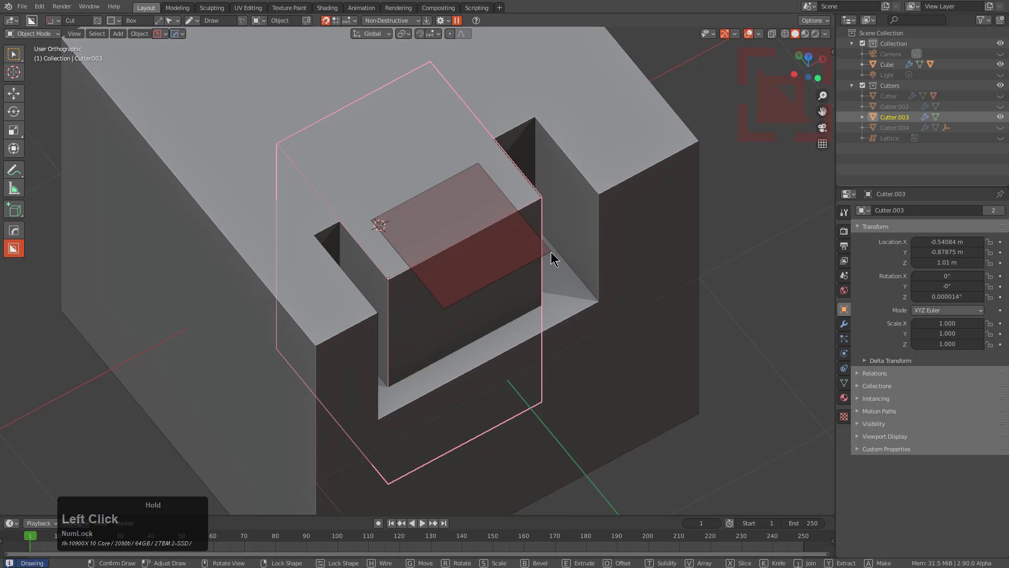
pyautogui.click(547, 324)
# Add the fin, slot and narrow central cuts inside the pocket, then select the cube
pyautogui.moveTo(411, 241)
pyautogui.mouseDown()
pyautogui.moveTo(409, 147)
pyautogui.moveTo(424, 127)
pyautogui.mouseUp()
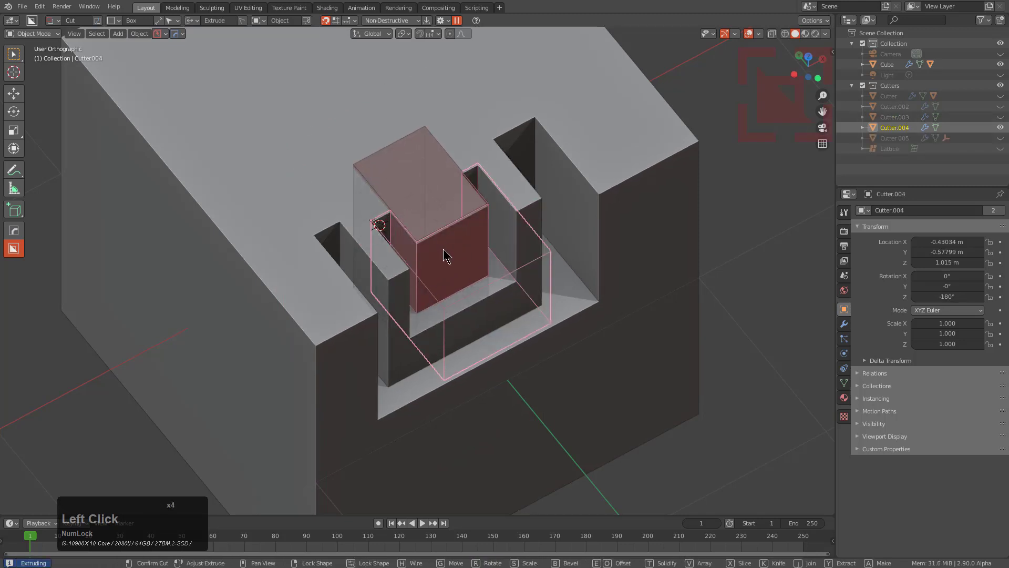
pyautogui.click(428, 224)
pyautogui.moveTo(420, 203); pyautogui.dragTo(491, 248)
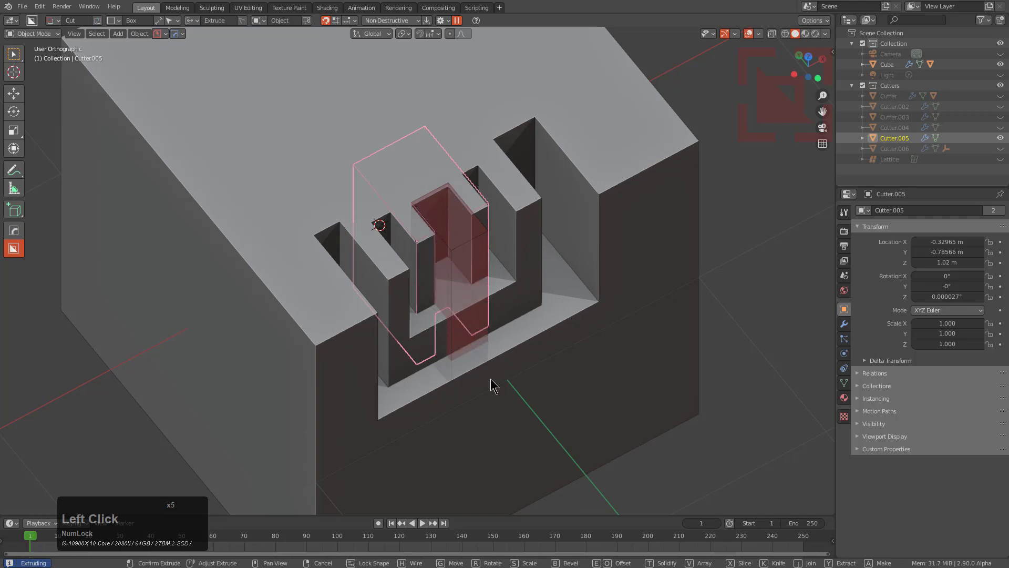
pyautogui.click(482, 340)
pyautogui.click(440, 218)
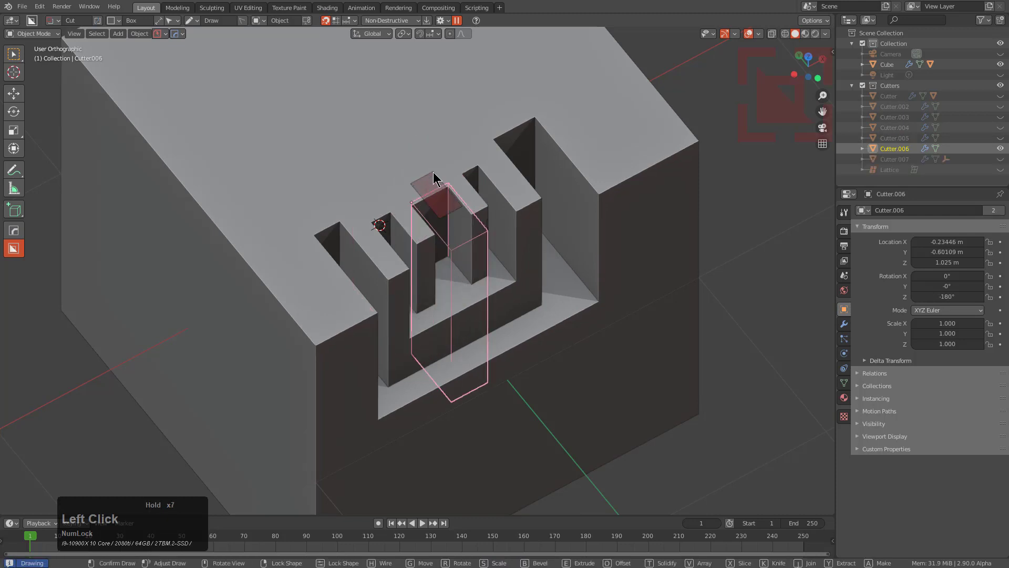
pyautogui.click(448, 348)
pyautogui.moveTo(493, 243); pyautogui.dragTo(558, 195, button='middle')
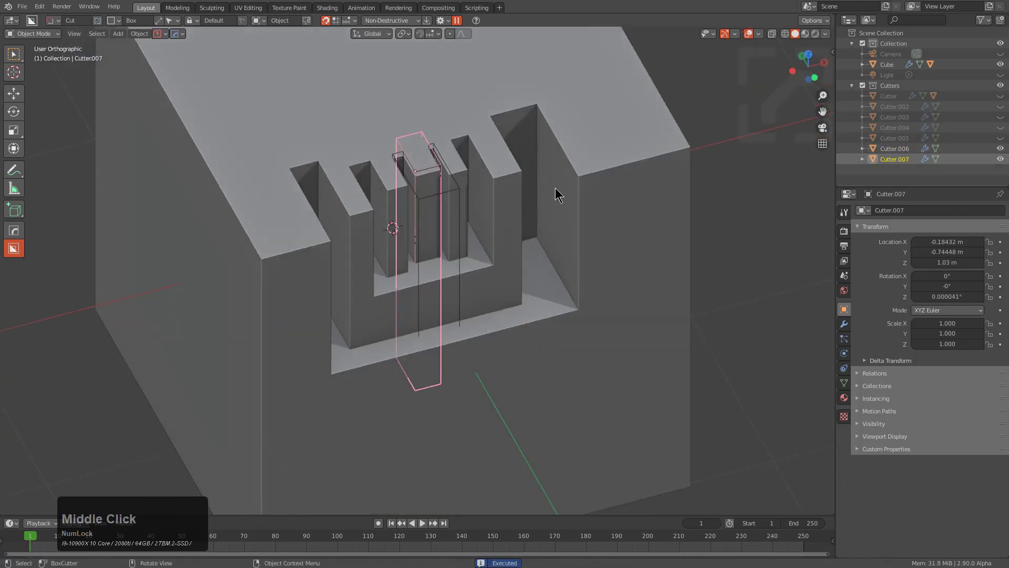
pyautogui.click(570, 180)
# Late-parent the new cutters to the cube and check them with a cancelled test move
pyautogui.press('q')
pyautogui.moveTo(683, 124)
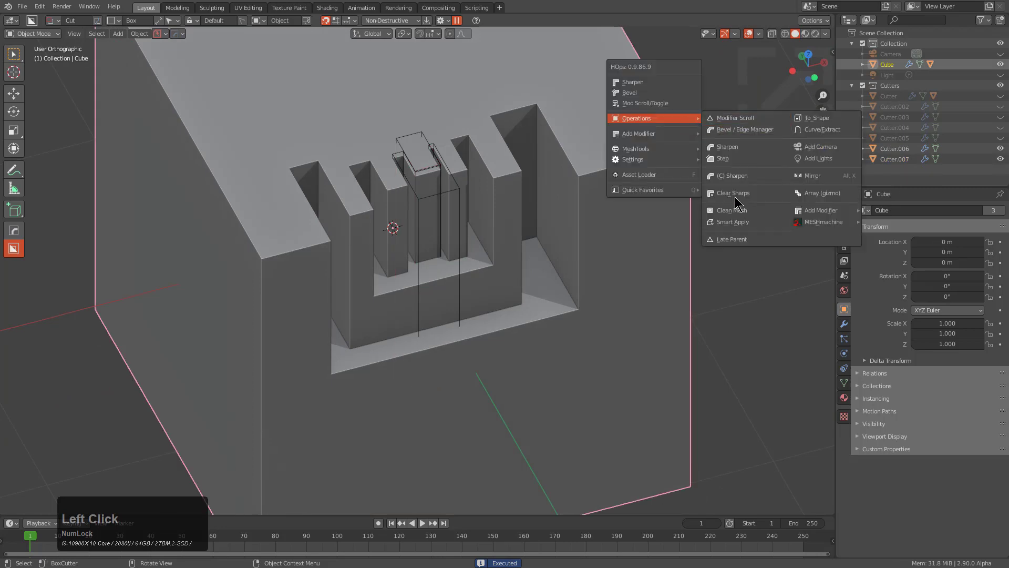
pyautogui.click(738, 239)
pyautogui.scroll(-3, 526, 235)
pyautogui.press('g')
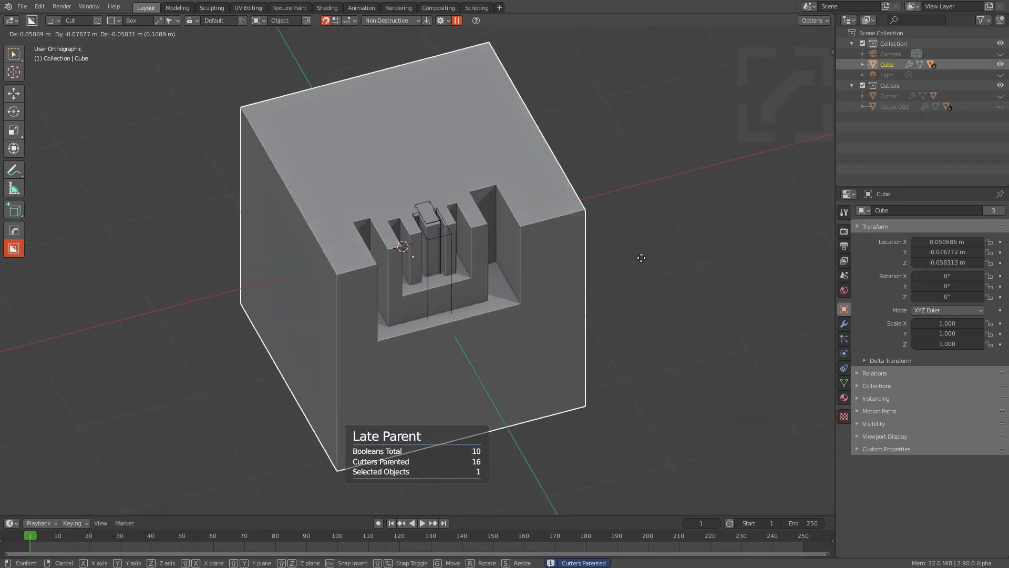
pyautogui.rightClick(600, 349)
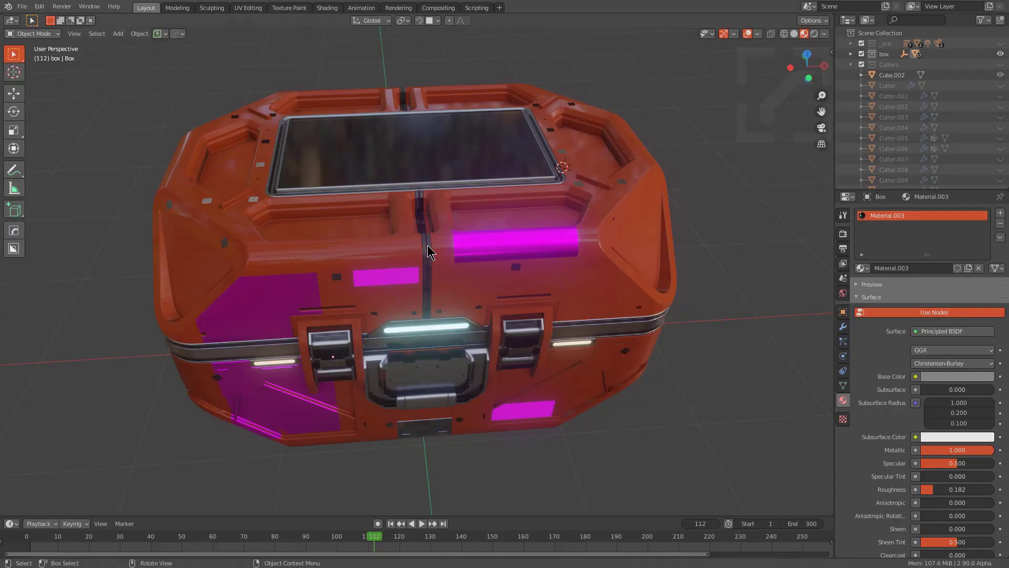
# Run DECALmachine's Fix Texture Paths from the MACHIN sidebar tab so the decals show their textures
pyautogui.moveTo(429, 251); pyautogui.dragTo(589, 273, button='middle')
pyautogui.press('n')
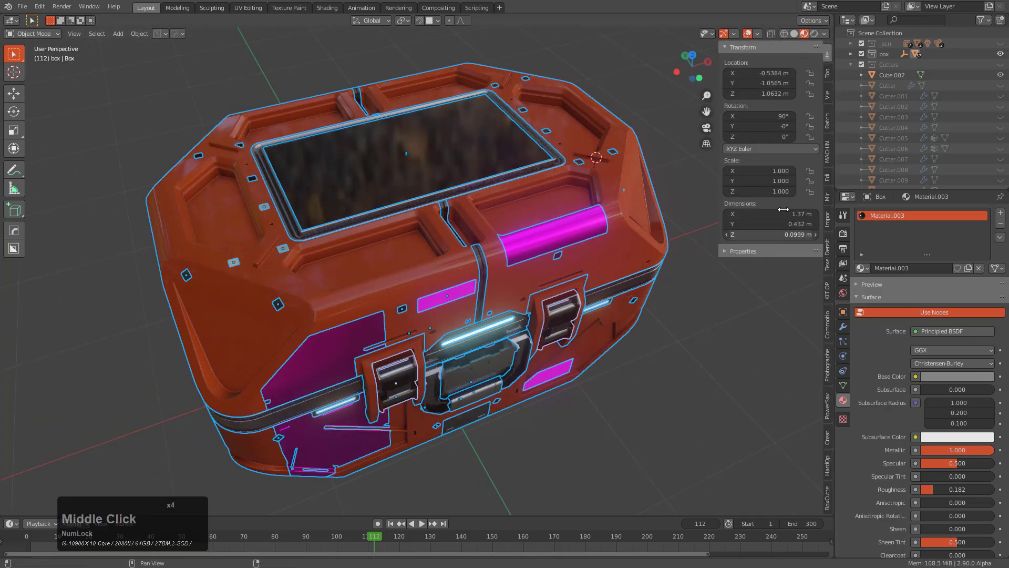
pyautogui.click(827, 151)
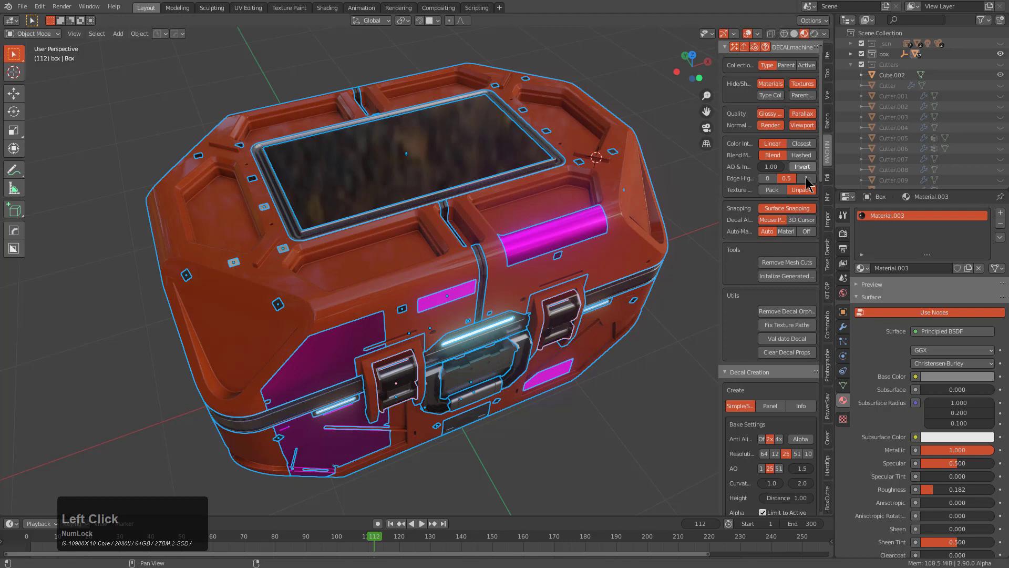
pyautogui.click(787, 325)
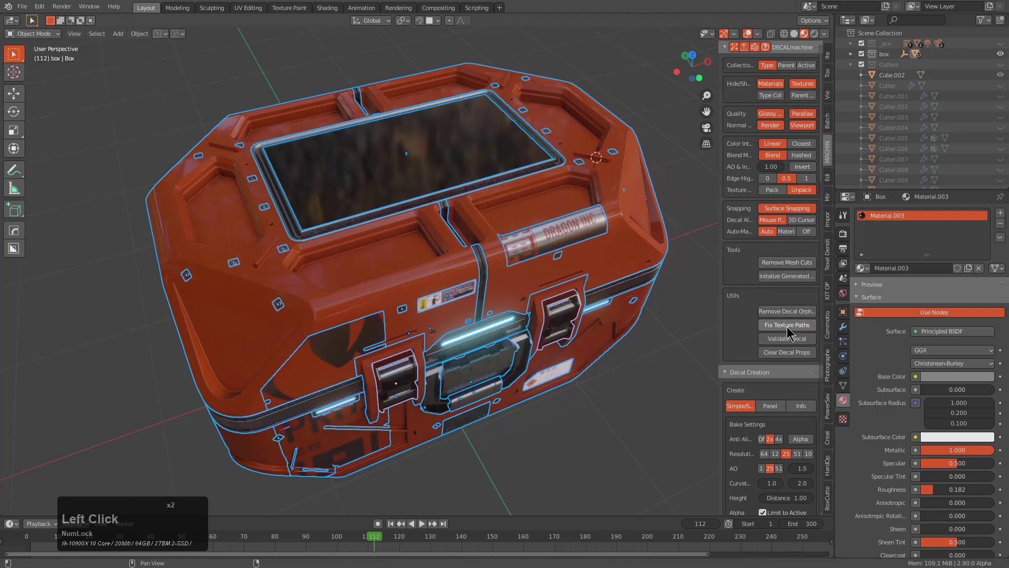
pyautogui.moveTo(575, 297); pyautogui.dragTo(509, 255, button='middle')
pyautogui.press('n')
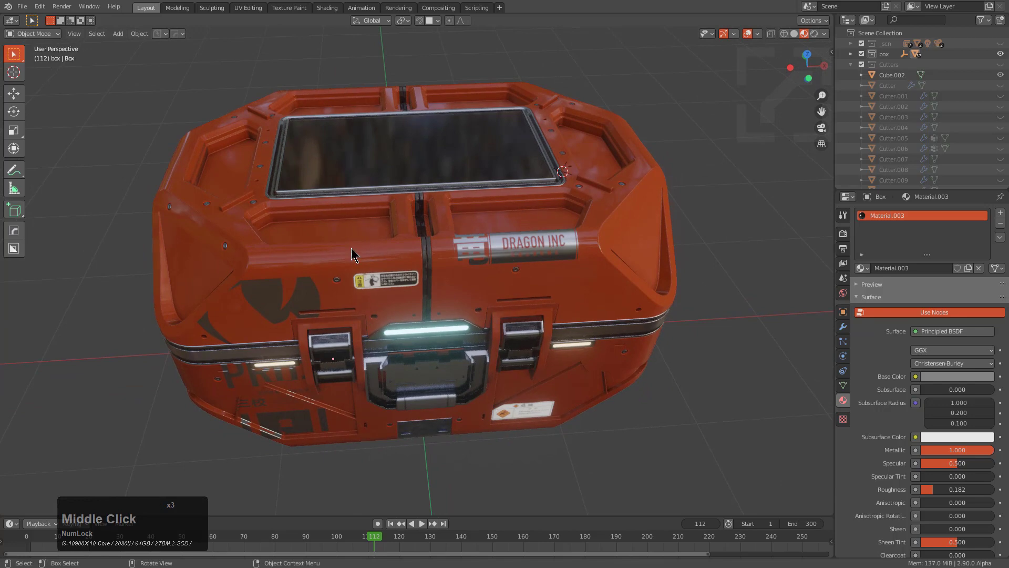
# Test-move the lid half along Y, then cancel so it snaps back
pyautogui.click(335, 242)
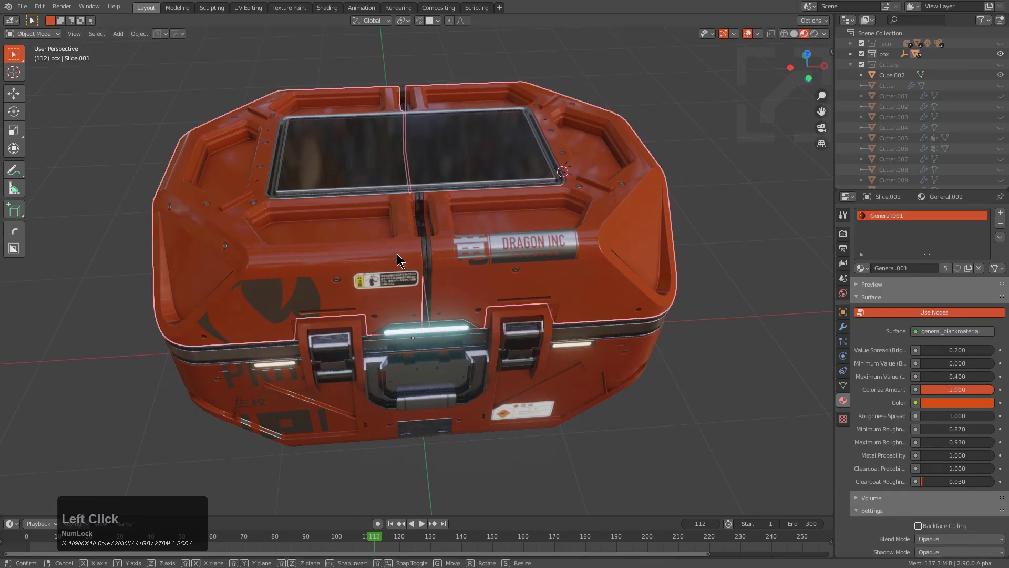
pyautogui.press('g')
pyautogui.press('y')
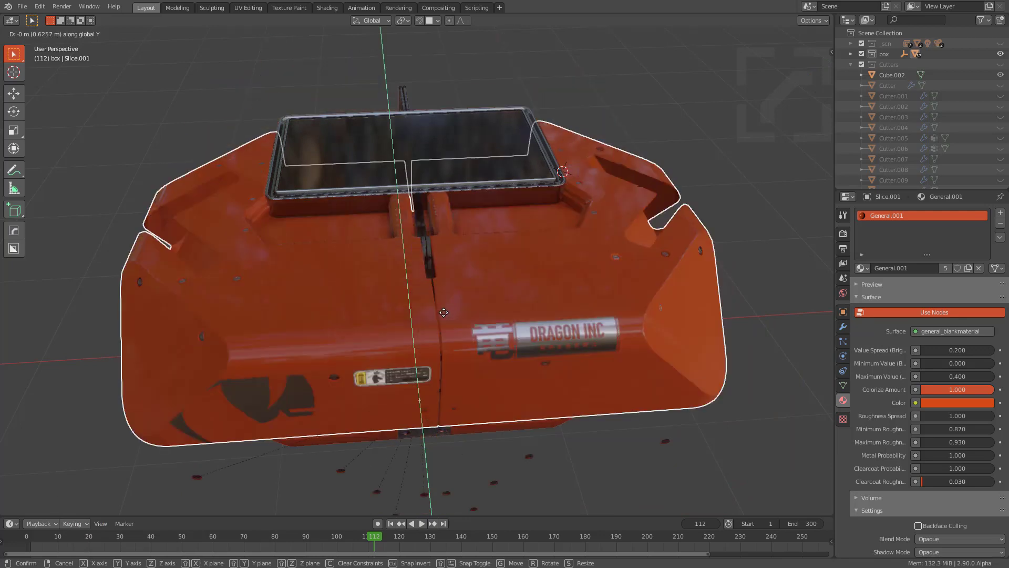
pyautogui.rightClick(213, 253)
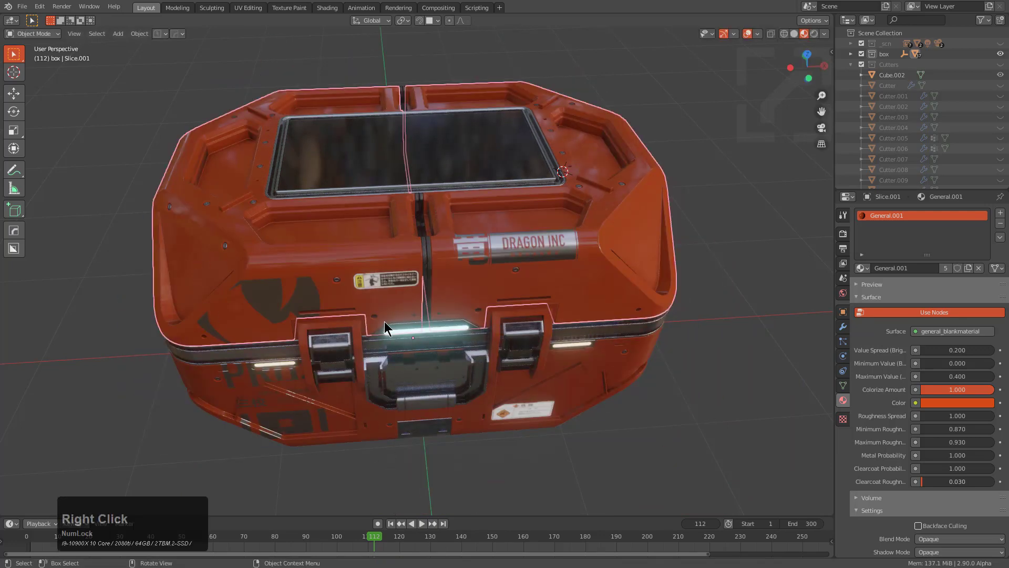
pyautogui.moveTo(384, 320); pyautogui.dragTo(395, 331, button='middle')
# Select Slice.001, Plane and Slice (active) and late-parent their 30 cutters
pyautogui.click(339, 253)
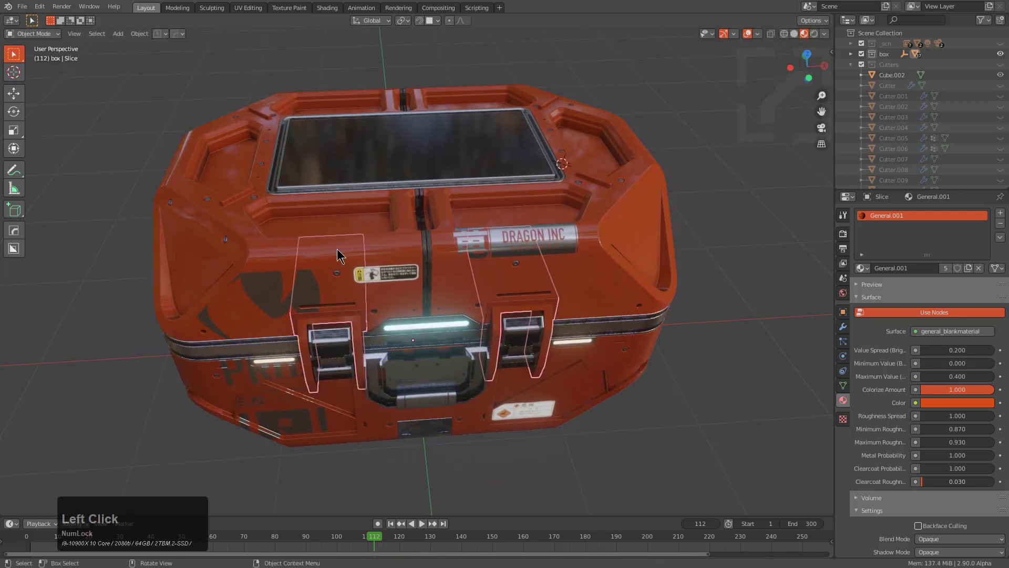
pyautogui.click(272, 245)
pyautogui.click(333, 364)
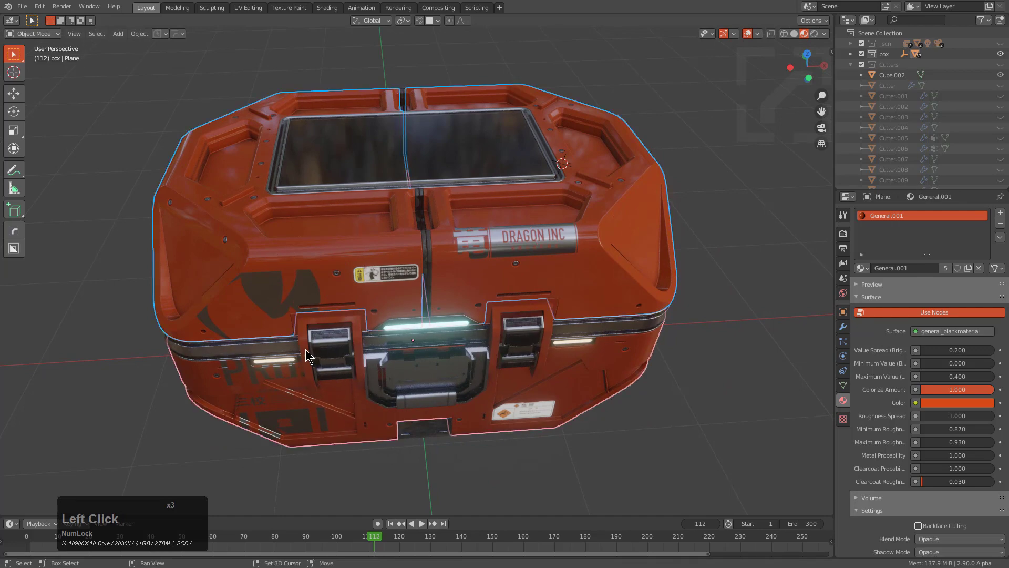
pyautogui.click(308, 356)
pyautogui.press('q')
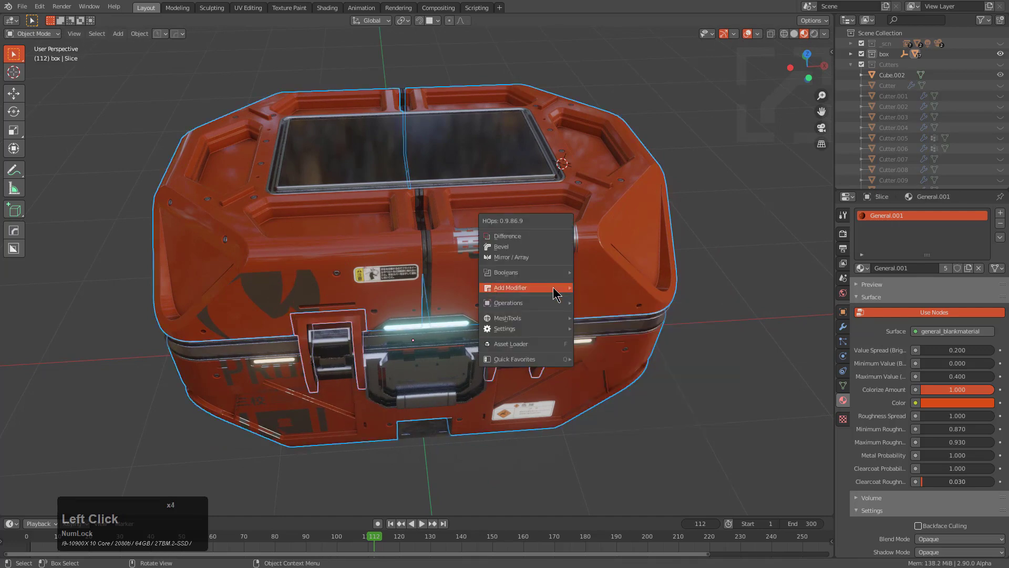
pyautogui.moveTo(541, 303)
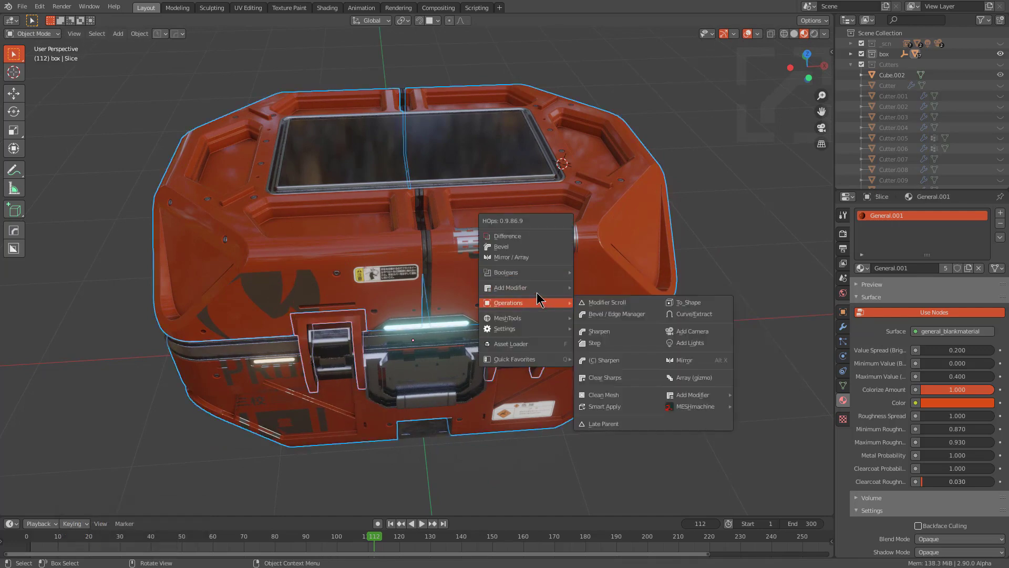
pyautogui.click(618, 423)
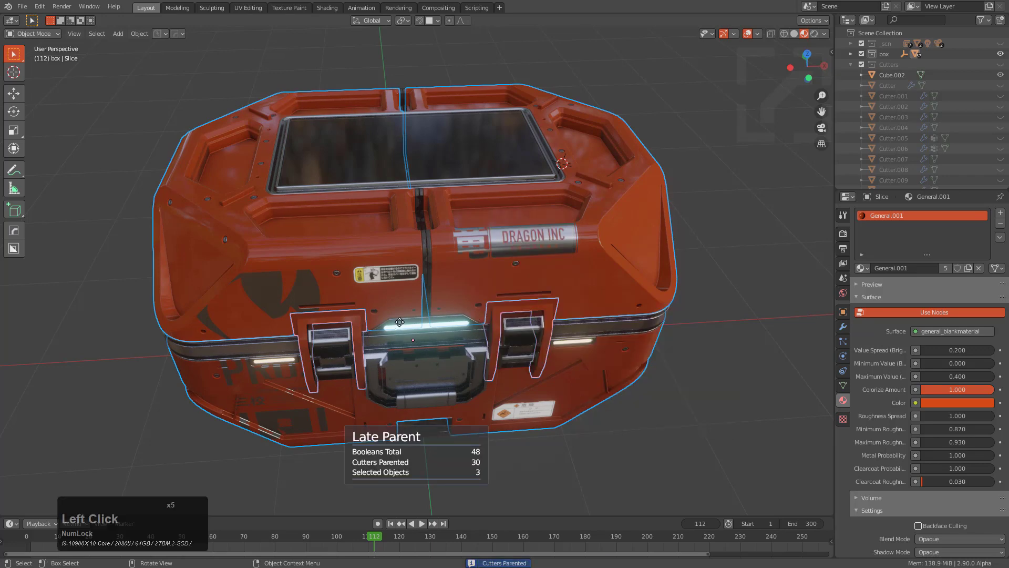
pyautogui.rightClick(469, 314)
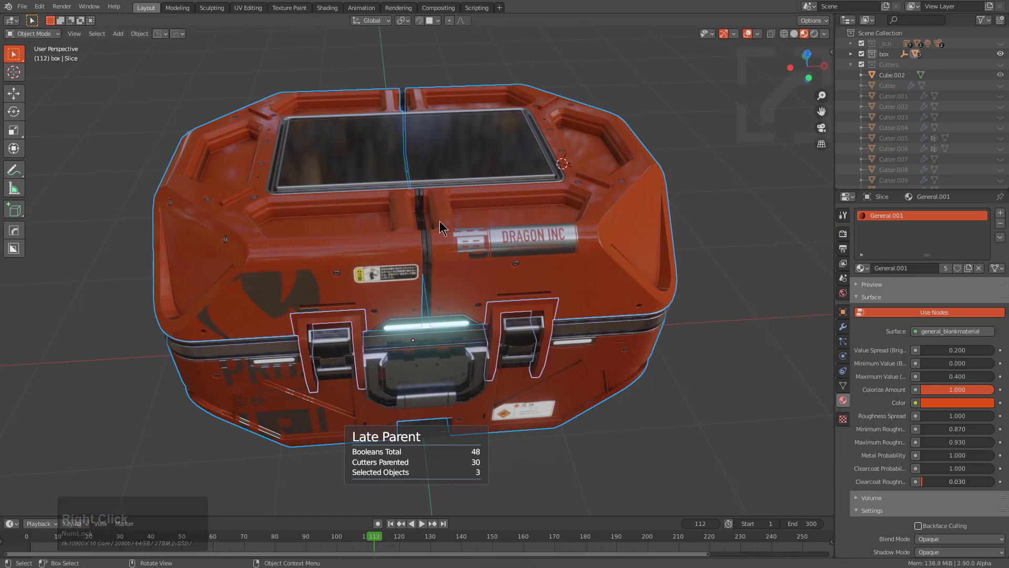
# Parent every object to the active Slice.001 using Object (Keep Transform), then reselect the shell
pyautogui.hotkey('alt', 'a')
pyautogui.press('a')
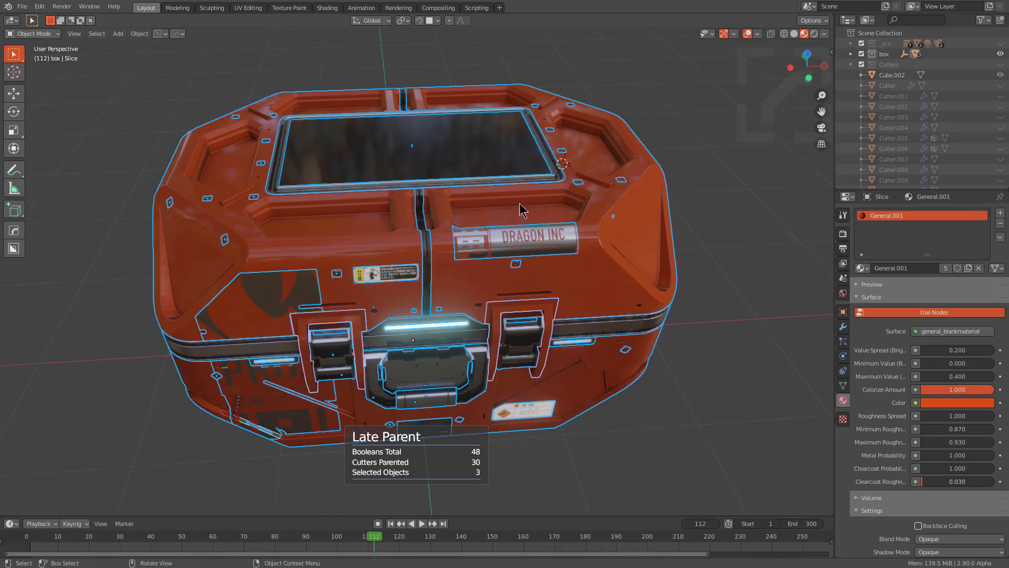
pyautogui.click(307, 236)
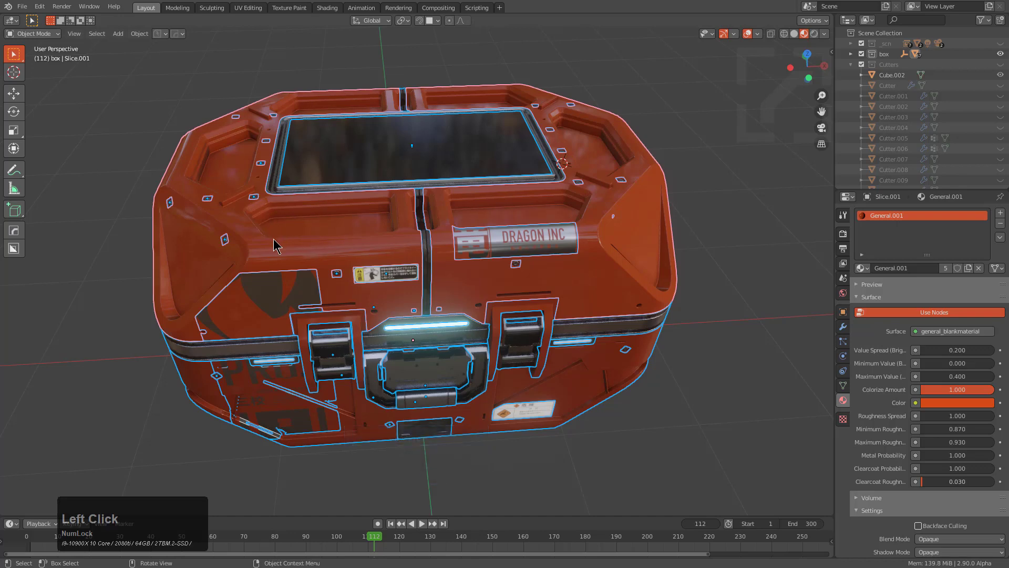
pyautogui.hotkey('ctrl', 'p')
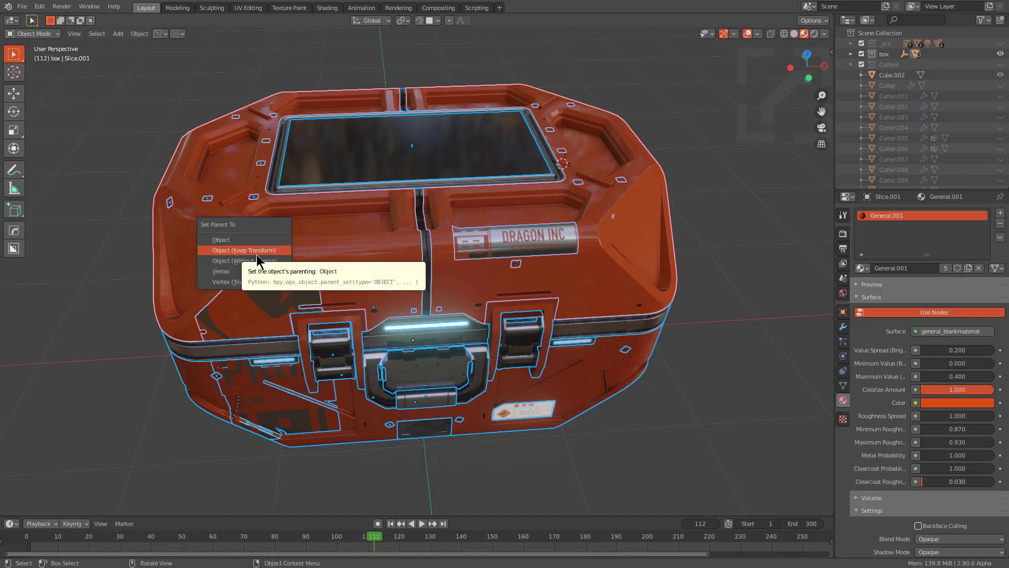
pyautogui.click(258, 255)
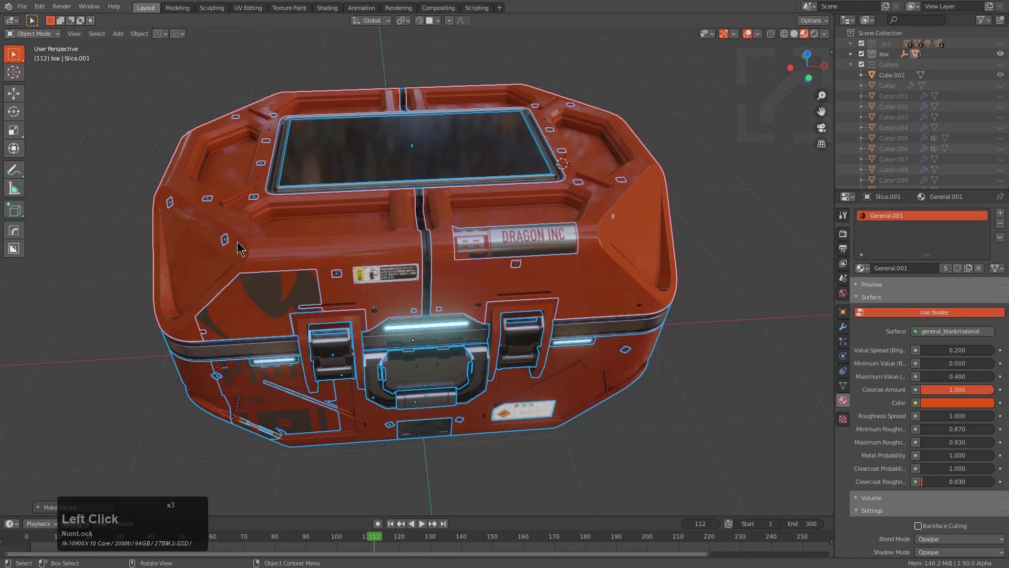
pyautogui.click(241, 247)
pyautogui.click(241, 247)
# Test-move the case and cancel, then cycle through the objects under the latch until Box is selected
pyautogui.press('g')
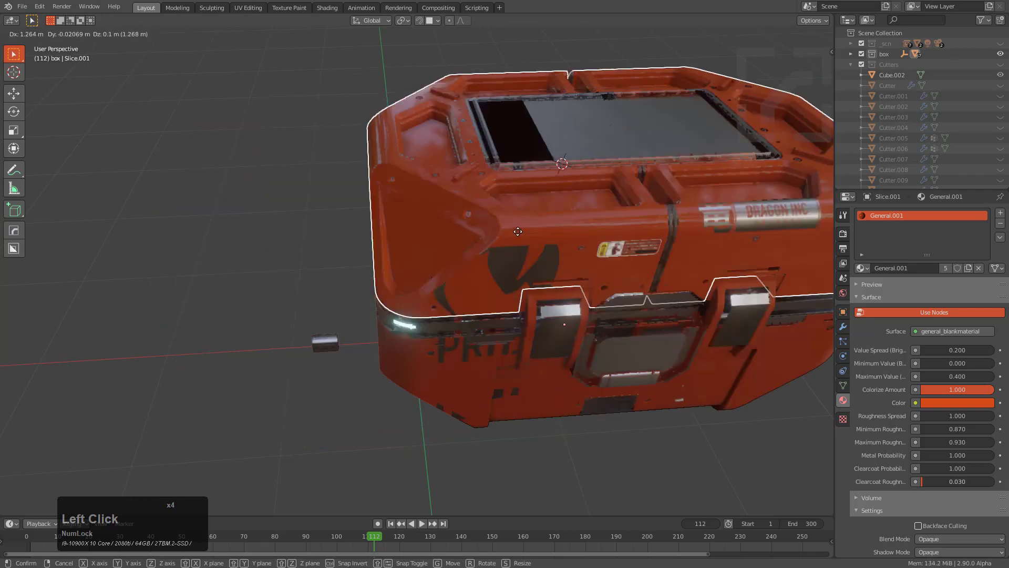
pyautogui.rightClick(312, 217)
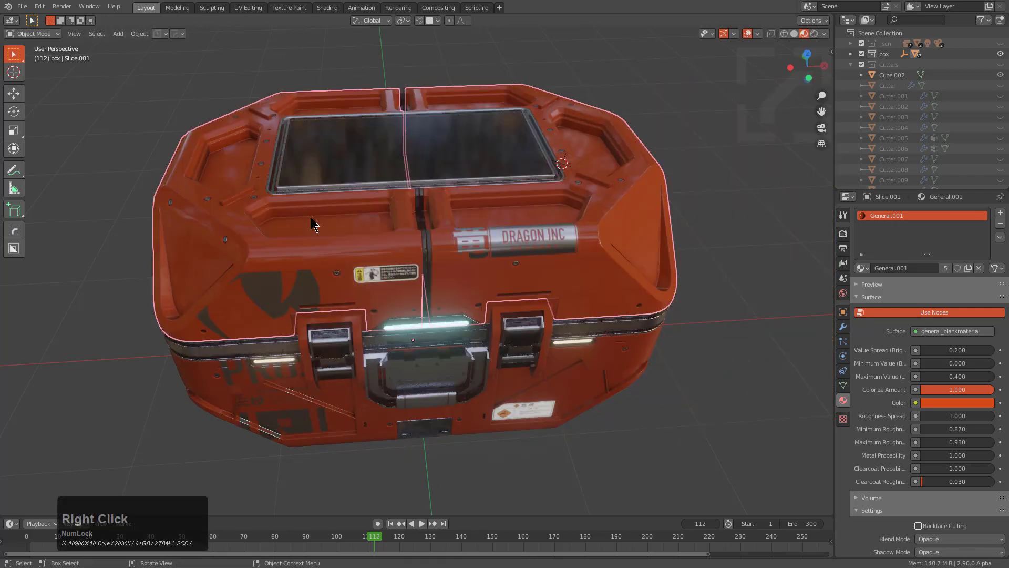
pyautogui.click(326, 347)
pyautogui.click(327, 348)
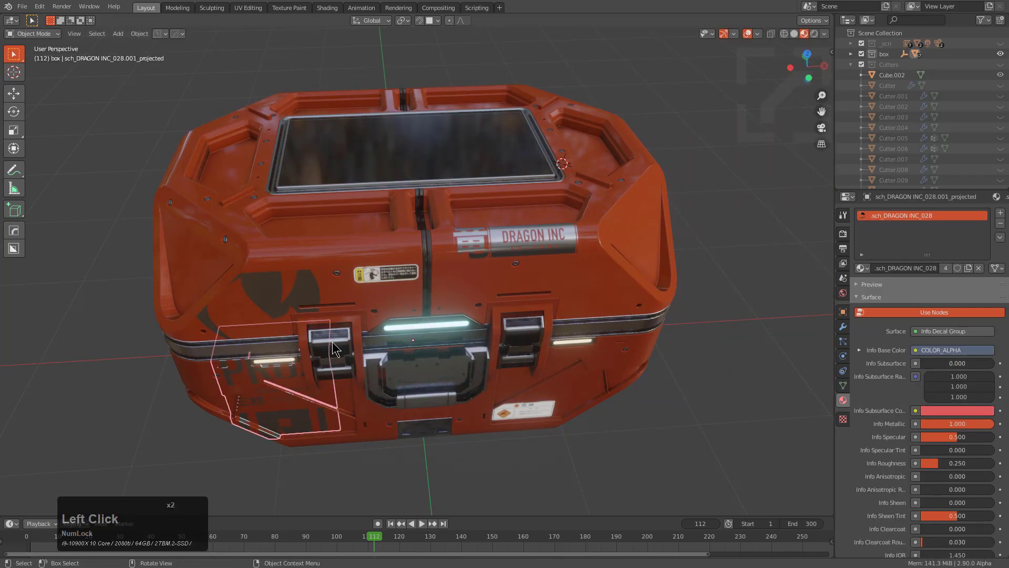
pyautogui.click(336, 351)
pyautogui.click(342, 373)
pyautogui.click(342, 376)
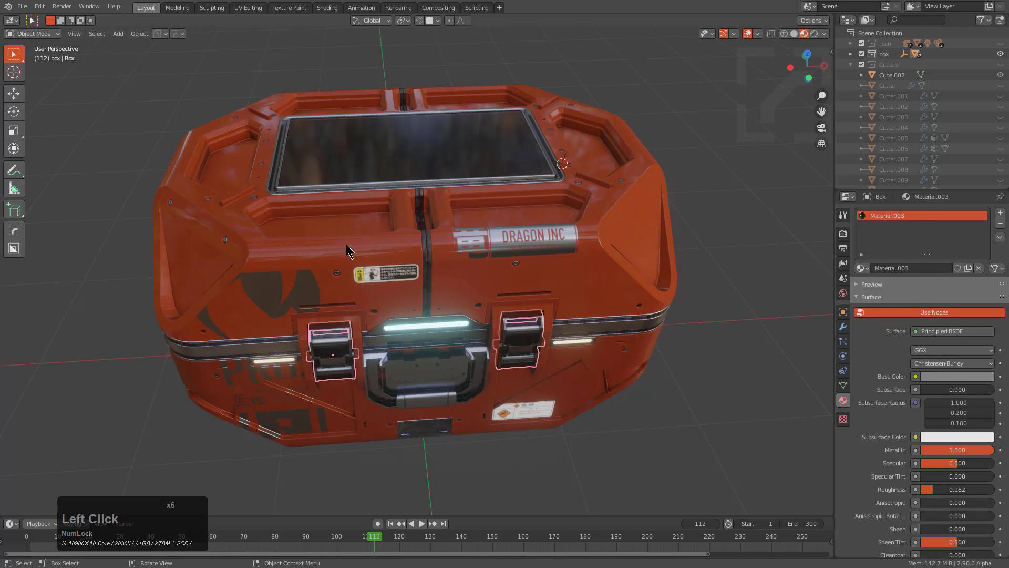
pyautogui.click(346, 272)
pyautogui.click(321, 339)
# Late-parent the latch Box's 26 cutters, then test-move the shell and cancel
pyautogui.press('q')
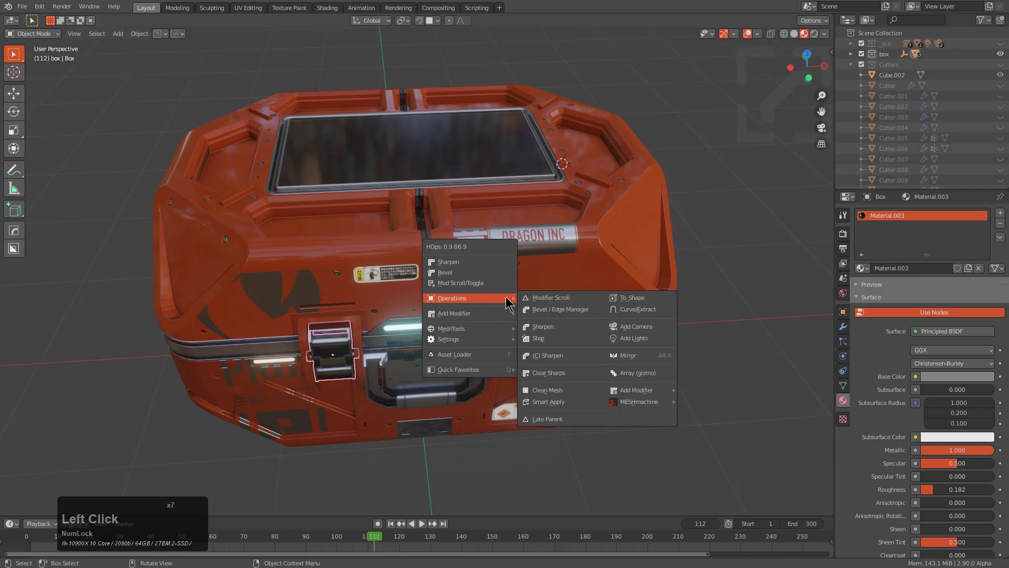
pyautogui.click(565, 420)
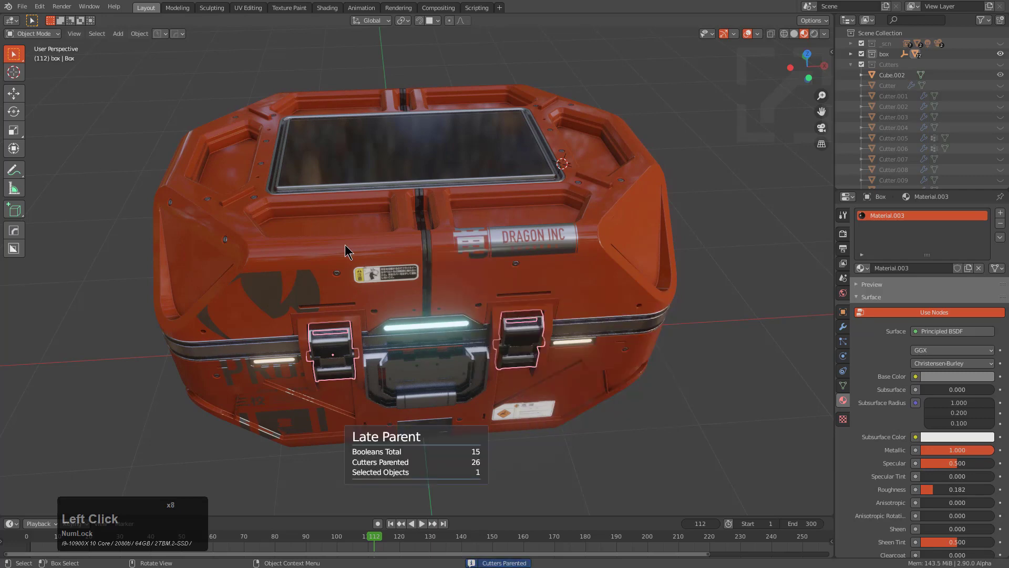
pyautogui.moveTo(344, 244); pyautogui.dragTo(491, 213)
pyautogui.rightClick(491, 213)
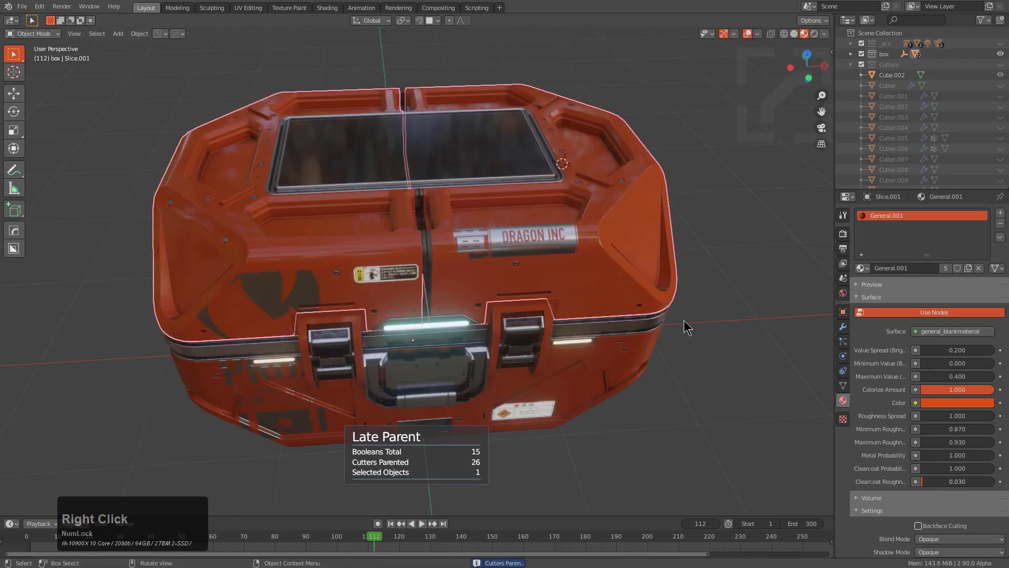
pyautogui.moveTo(405, 227); pyautogui.dragTo(411, 234, button='middle')
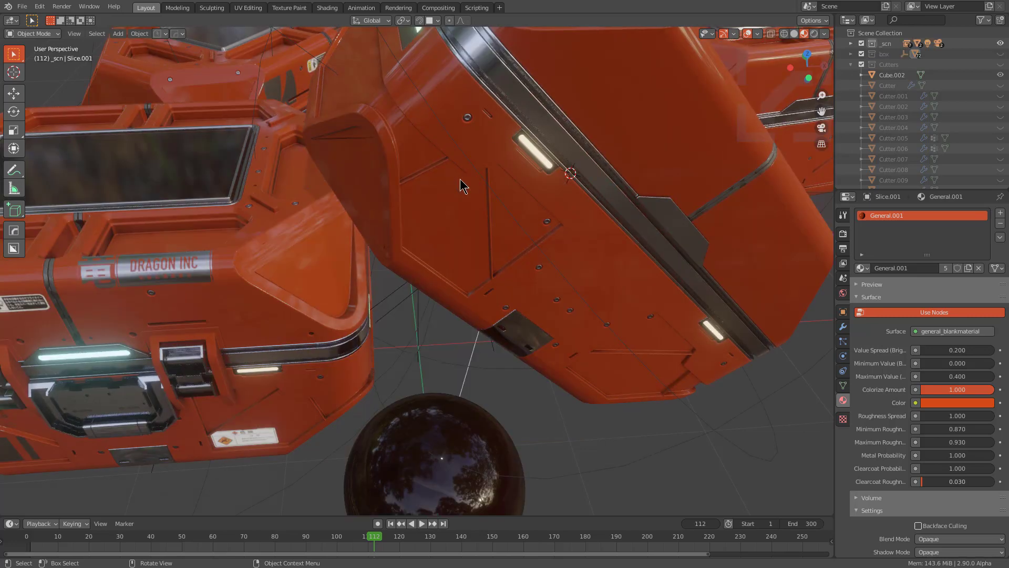
# Show the Cutters collection and unhide its cutters with Alt+H, then show the box collection again and deselect
pyautogui.scroll(-3, 459, 179)
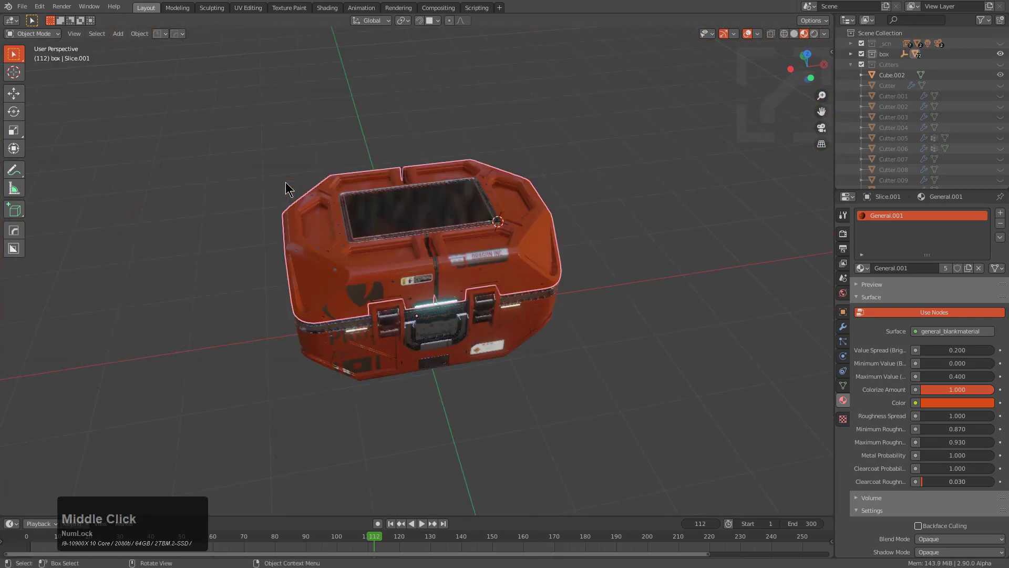
pyautogui.scroll(2, 395, 197)
pyautogui.moveTo(394, 196); pyautogui.dragTo(423, 205, button='middle')
pyautogui.scroll(2, 448, 206)
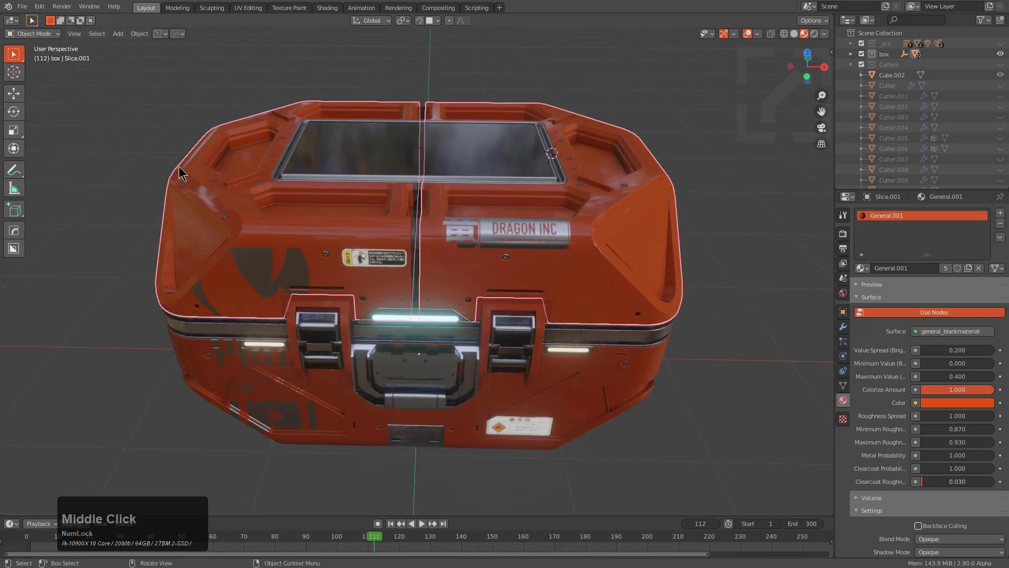
pyautogui.moveTo(704, 227); pyautogui.dragTo(599, 140, button='middle')
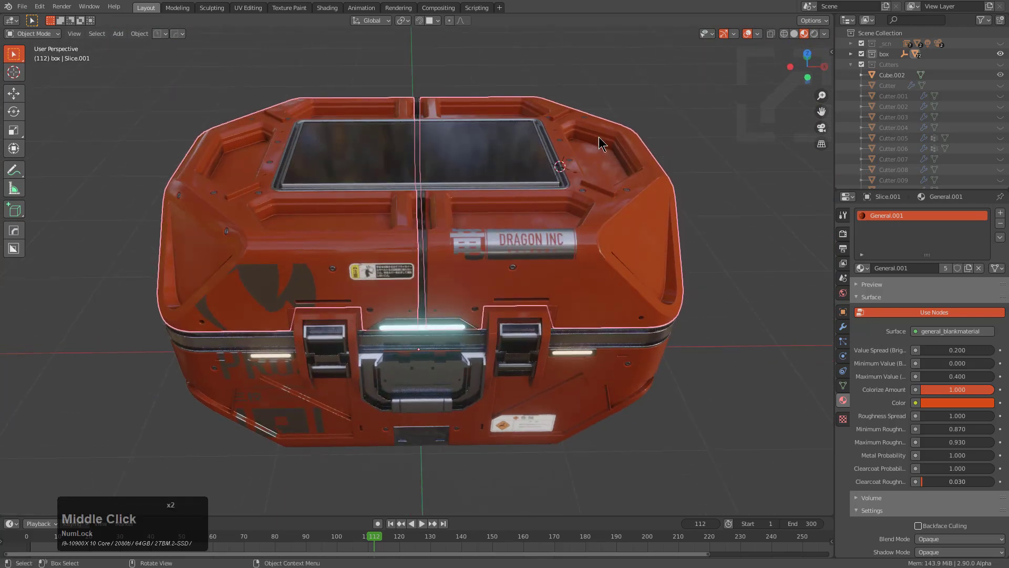
pyautogui.press('4')
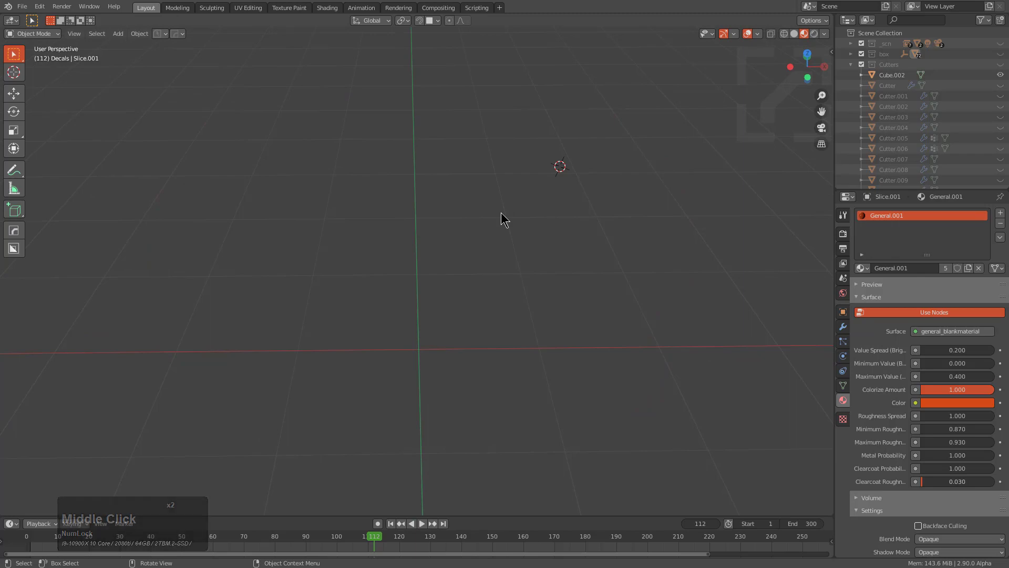
pyautogui.press('3')
pyautogui.hotkey('alt', 'h')
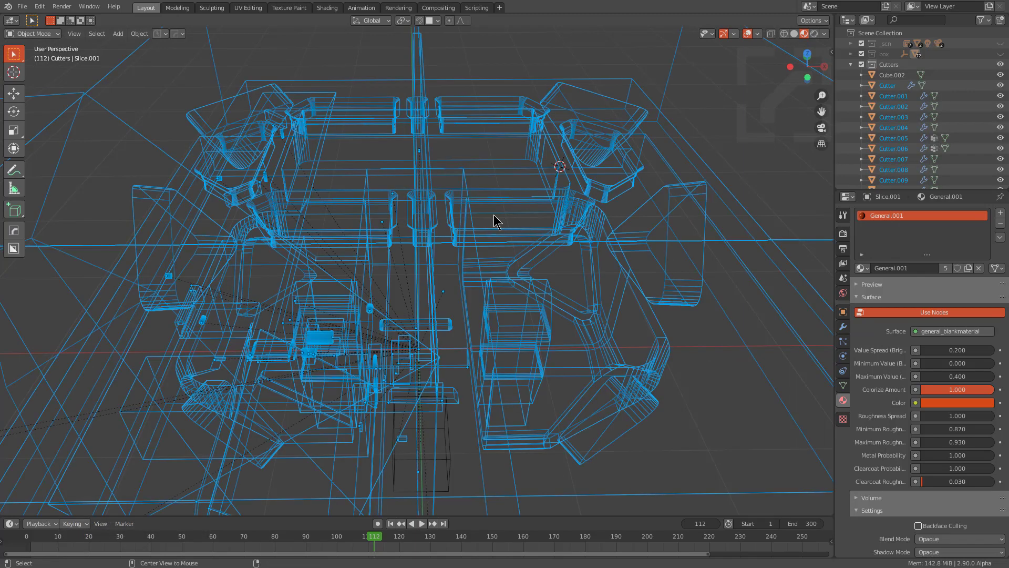
pyautogui.moveTo(495, 218); pyautogui.dragTo(455, 192, button='middle')
pyautogui.press('2')
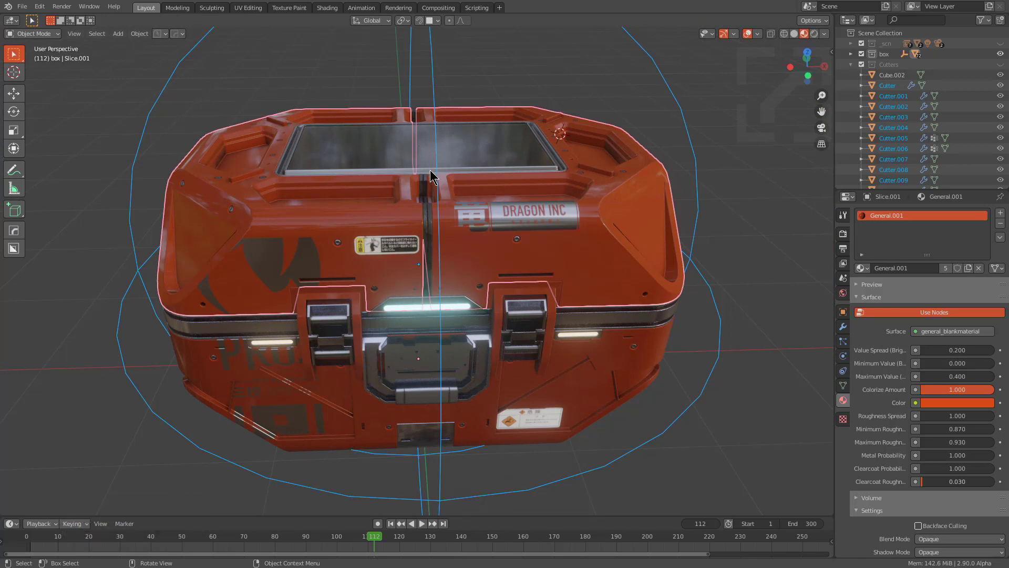
pyautogui.click(591, 107)
pyautogui.press('a')
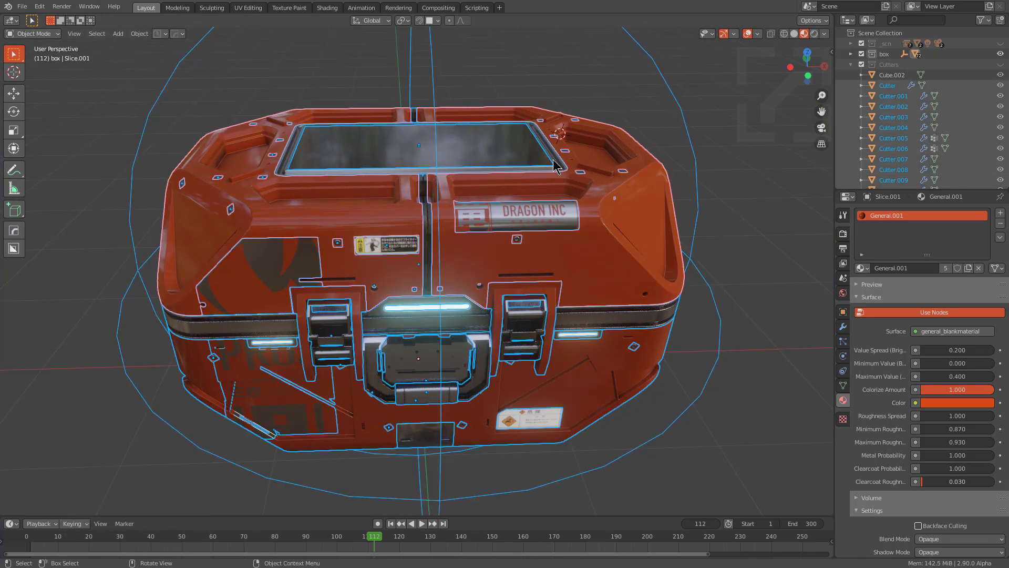
pyautogui.press('q')
pyautogui.moveTo(565, 184)
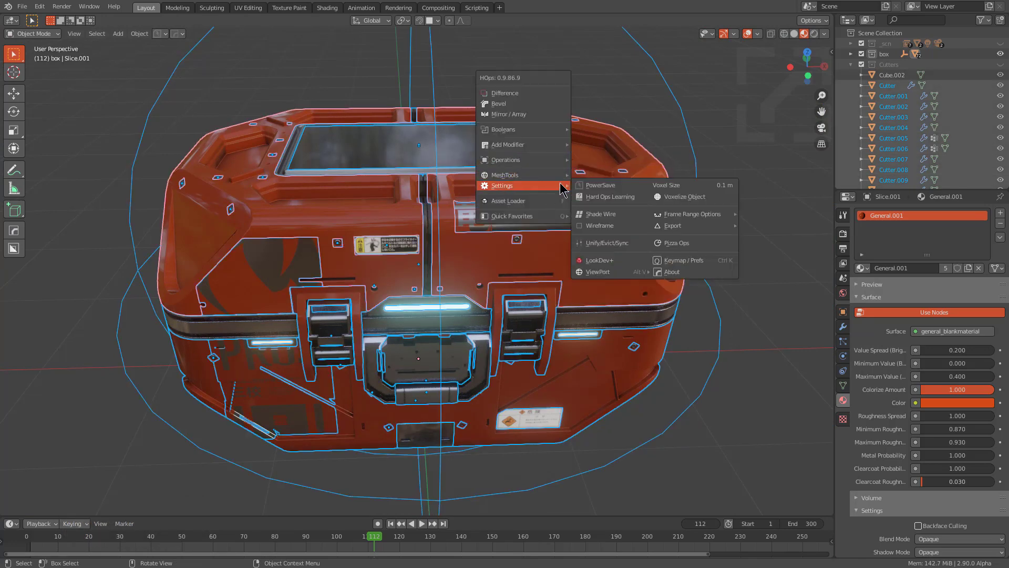